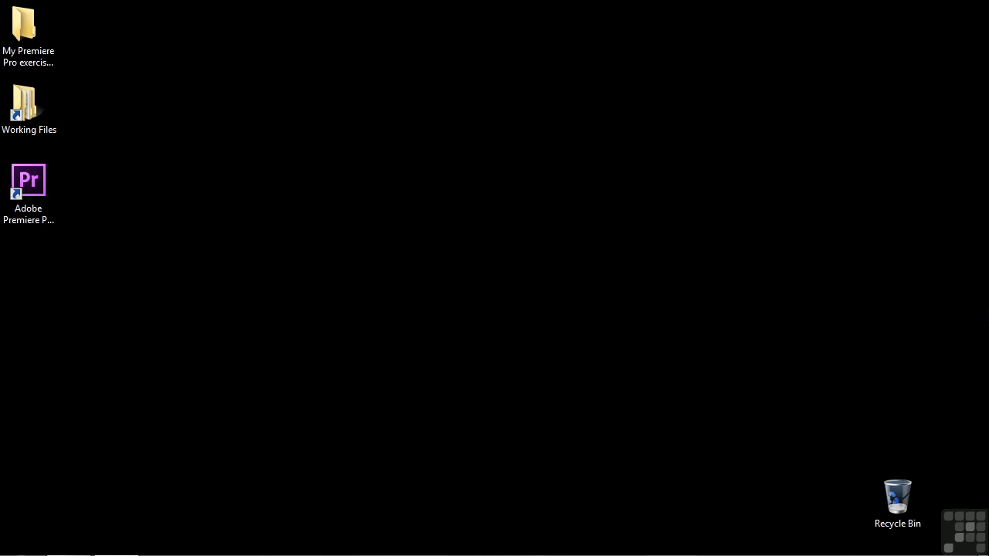
Open the project 1301-animating motion.prproj from the projects folder inside Working Files.
double_click(27, 116)
double_click(464, 268)
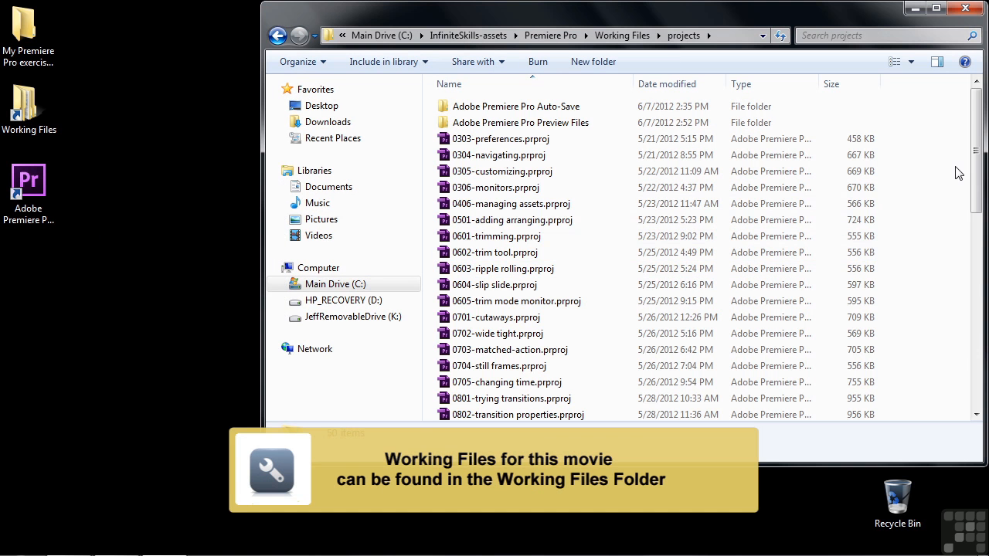
scroll(961, 173, down, 10)
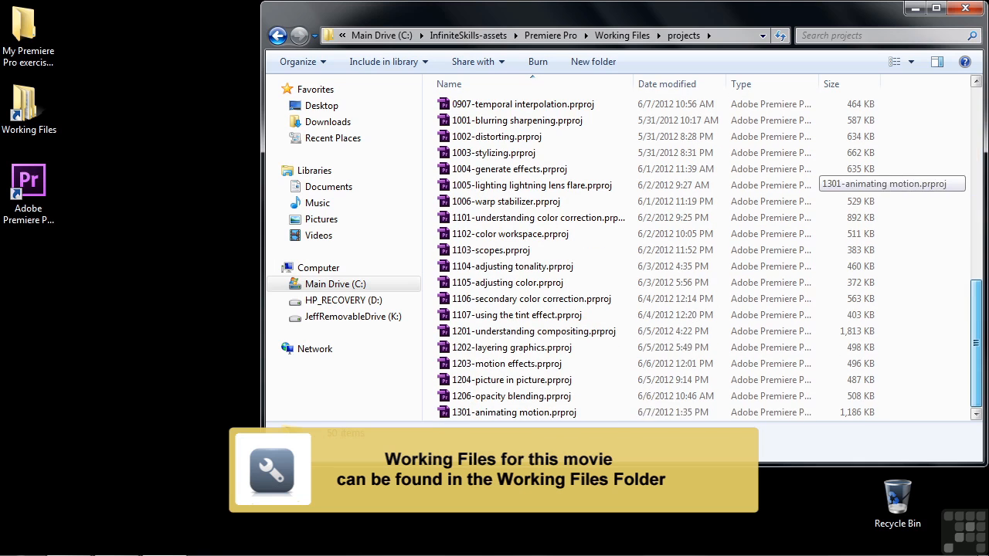
double_click(515, 414)
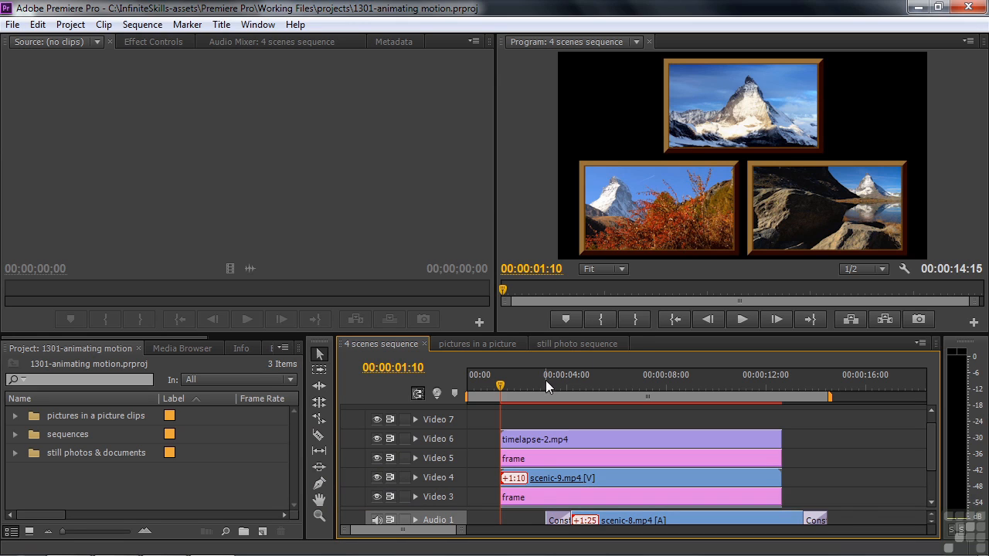
Select the timelapse-2.mp4 clip and briefly hide its Video 6 track to identify its picture in the composite.
drag(502, 385, 504, 387)
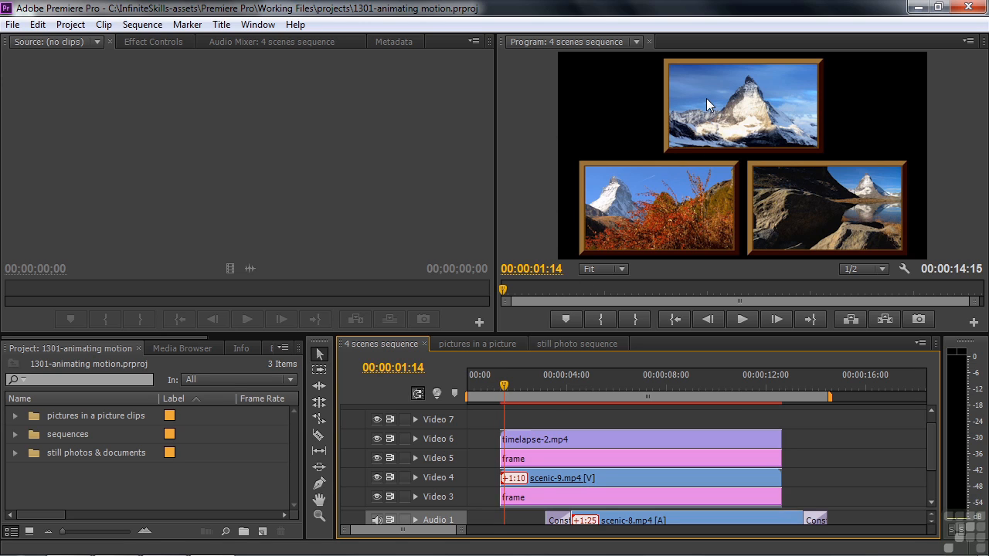
click(563, 434)
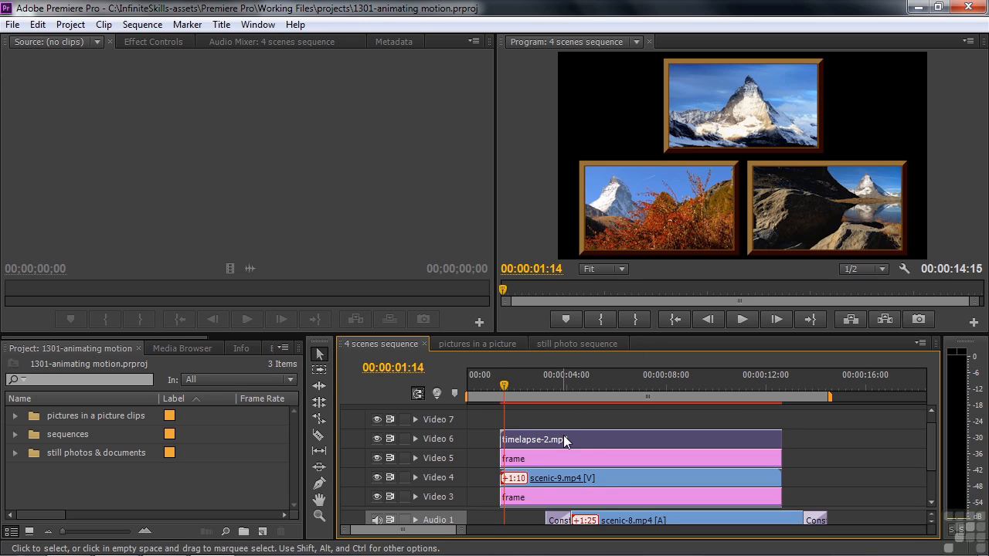
click(376, 438)
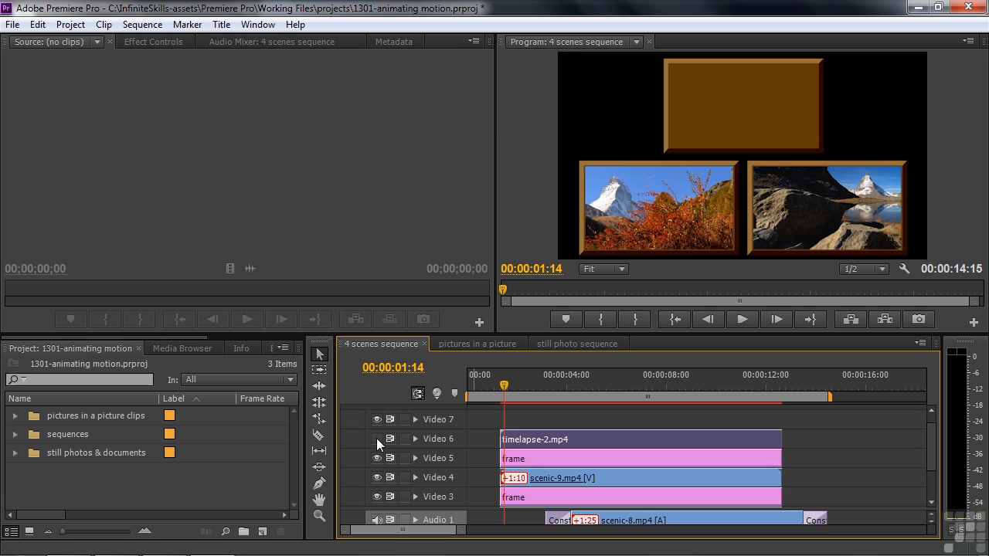
click(376, 438)
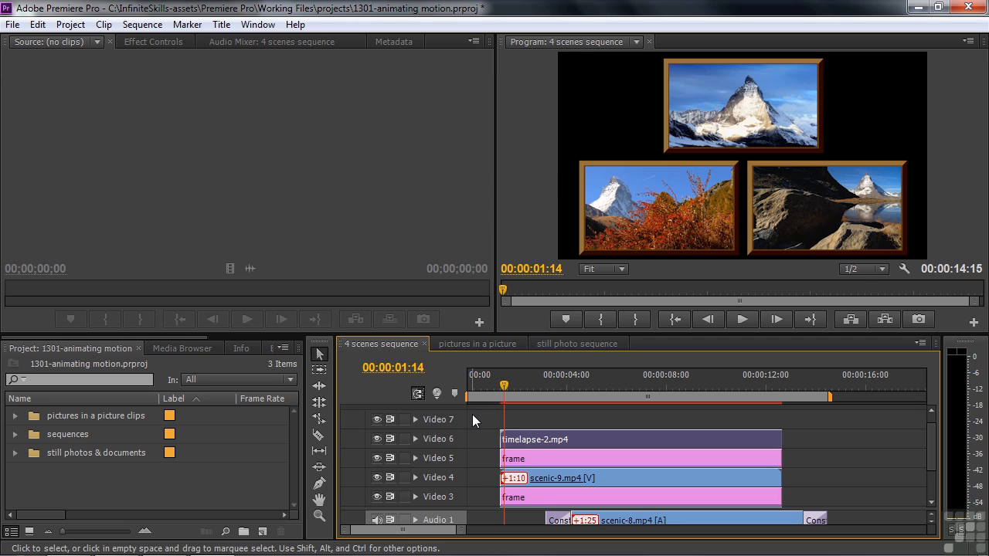
Enable Scale keyframing for the timelapse-2.mp4 clip at 00:00:03:12 in its Motion effect.
drag(505, 387, 553, 384)
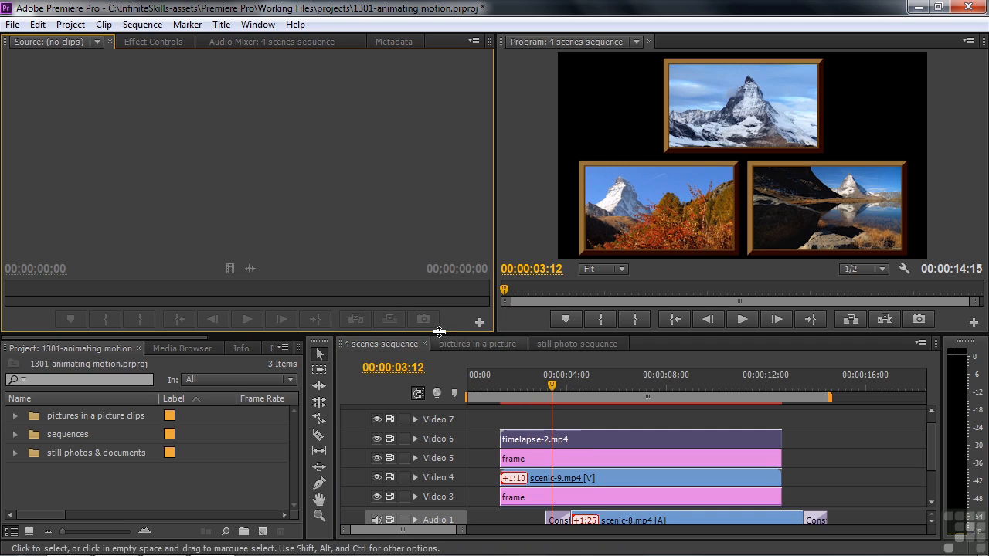
click(159, 43)
click(13, 103)
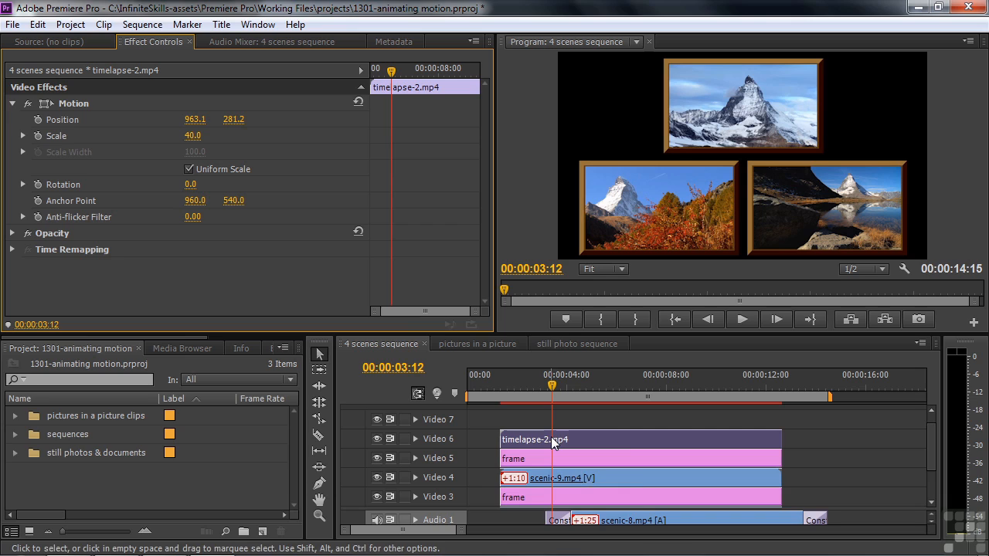
click(38, 135)
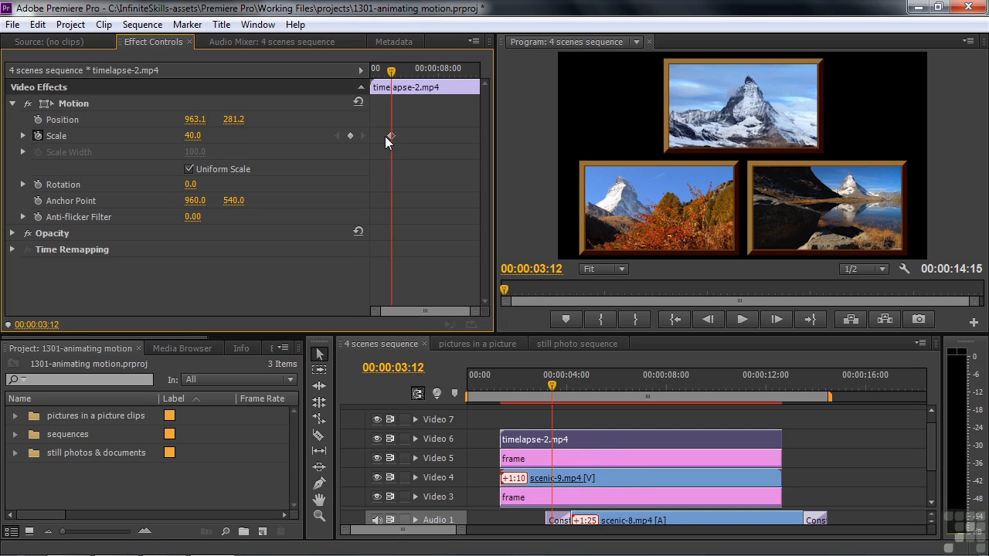
Set the timelapse-2.mp4 clip's Scale to 0.0 at its start, 00:00:01:10, and play back the growing animation.
drag(552, 384, 505, 391)
key(Up)
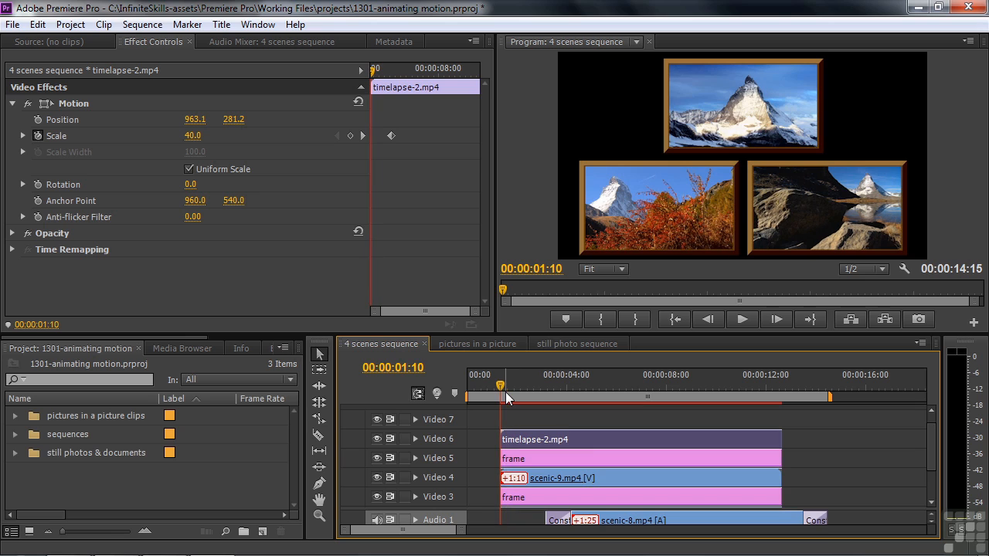
drag(933, 444, 933, 465)
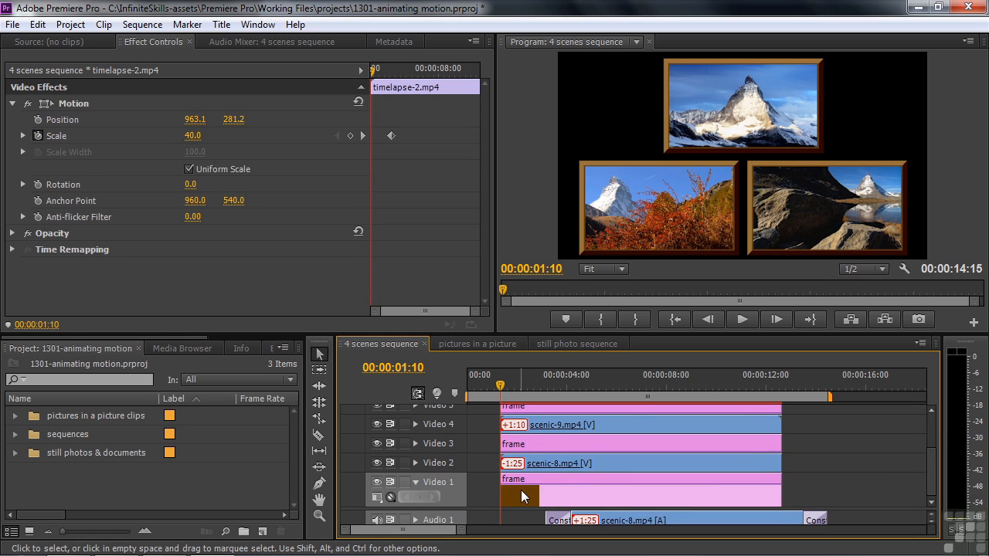
drag(932, 478, 929, 448)
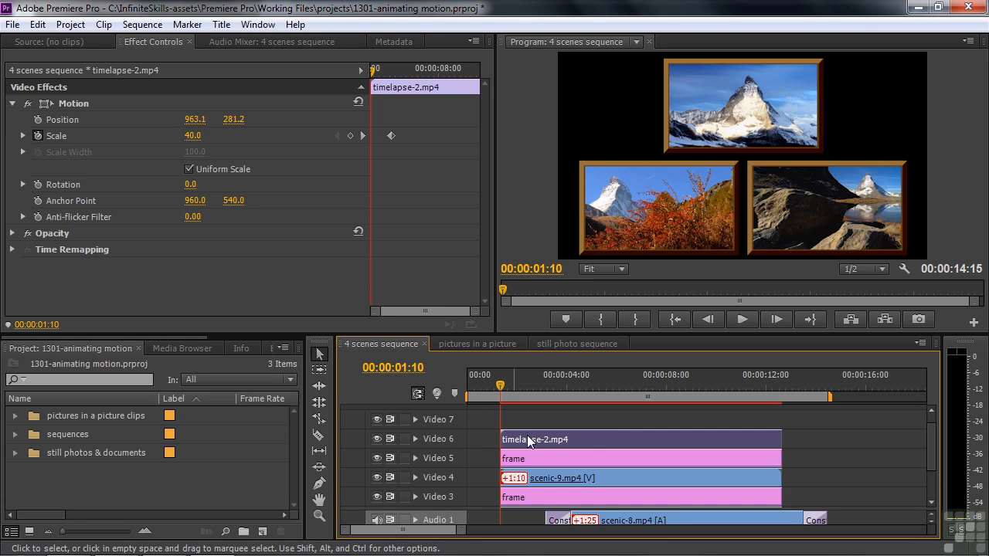
mouse_move(930, 444)
mouse_down()
mouse_move(932, 463)
mouse_move(931, 443)
mouse_move(932, 452)
mouse_up()
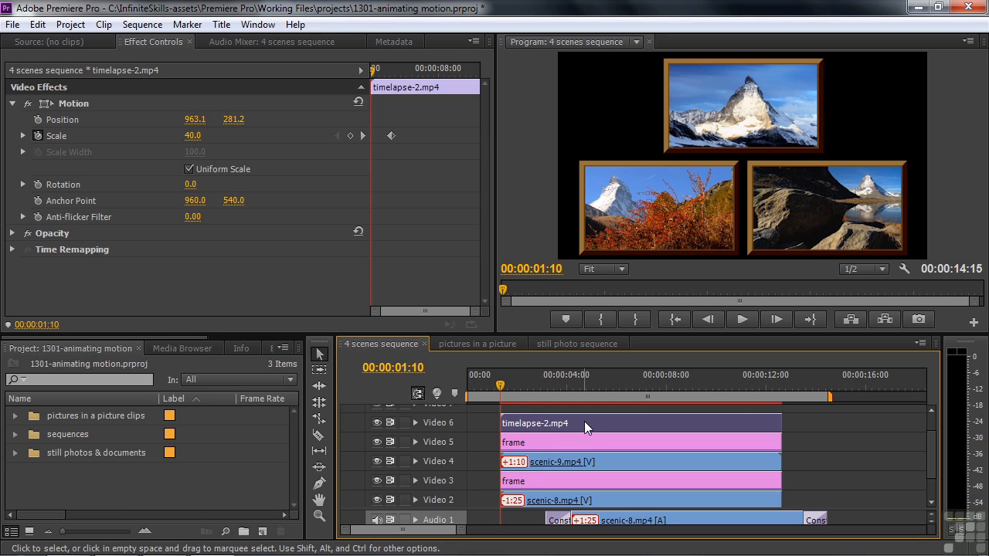
drag(193, 137, 157, 137)
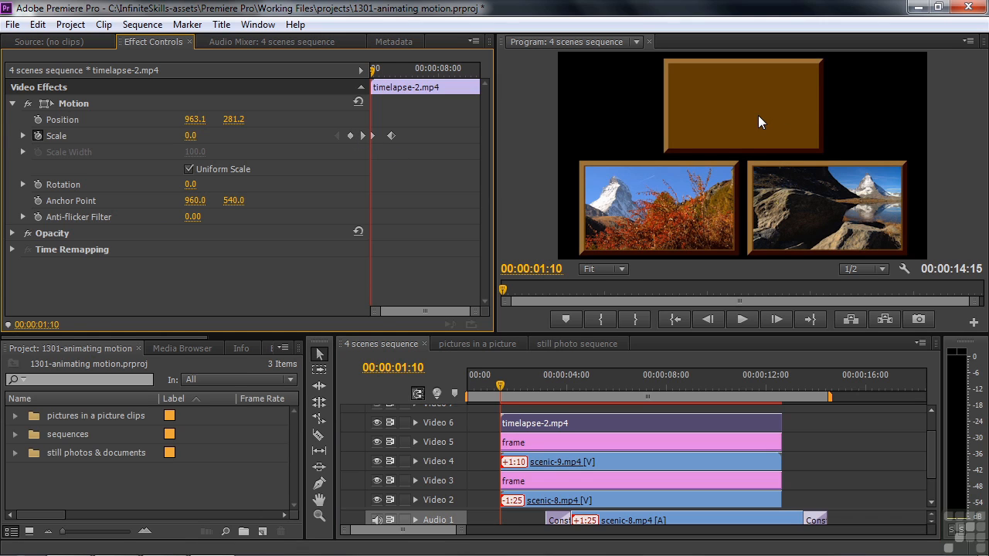
key(space)
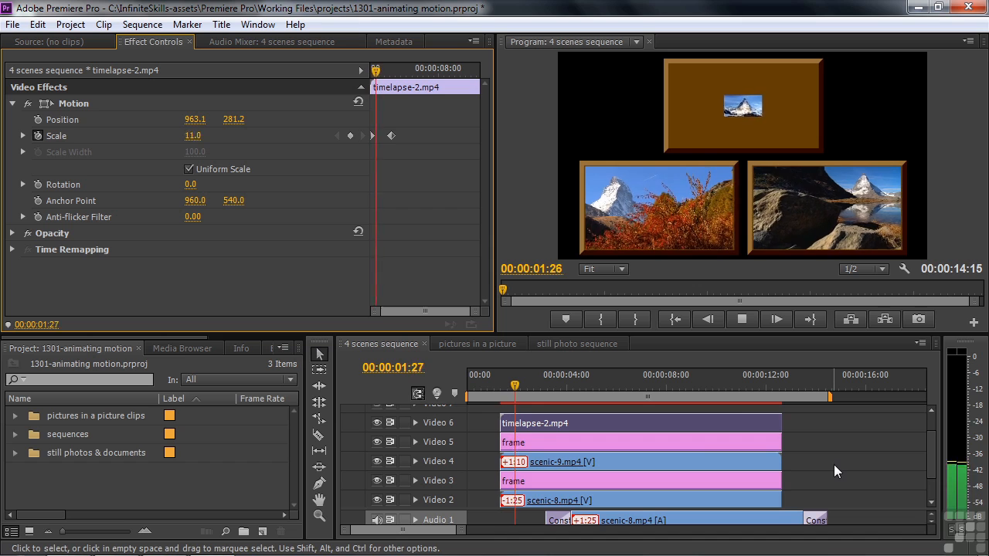
key(space)
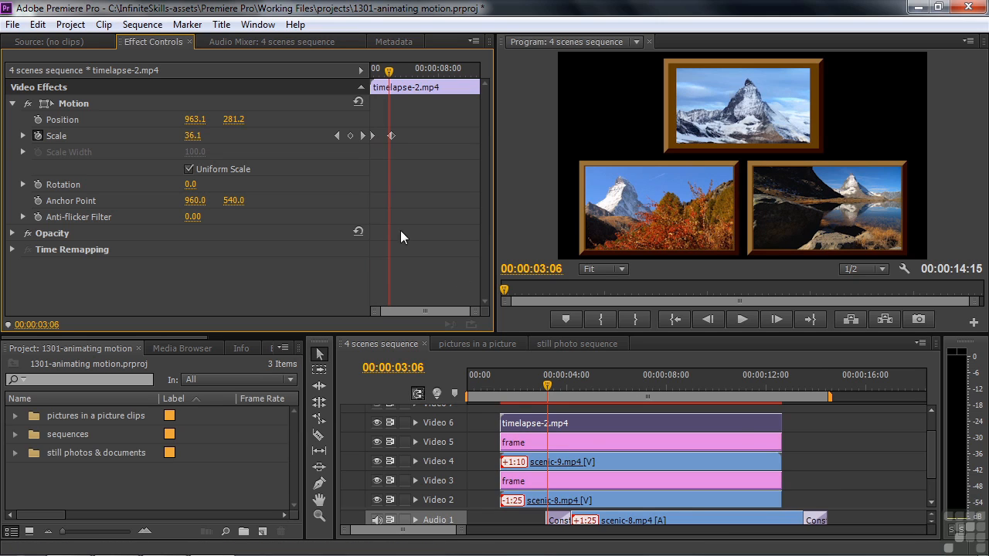
Apply Ease Out to the timelapse-2.mp4 clip's first Scale keyframe and Ease In to its second.
right_click(371, 133)
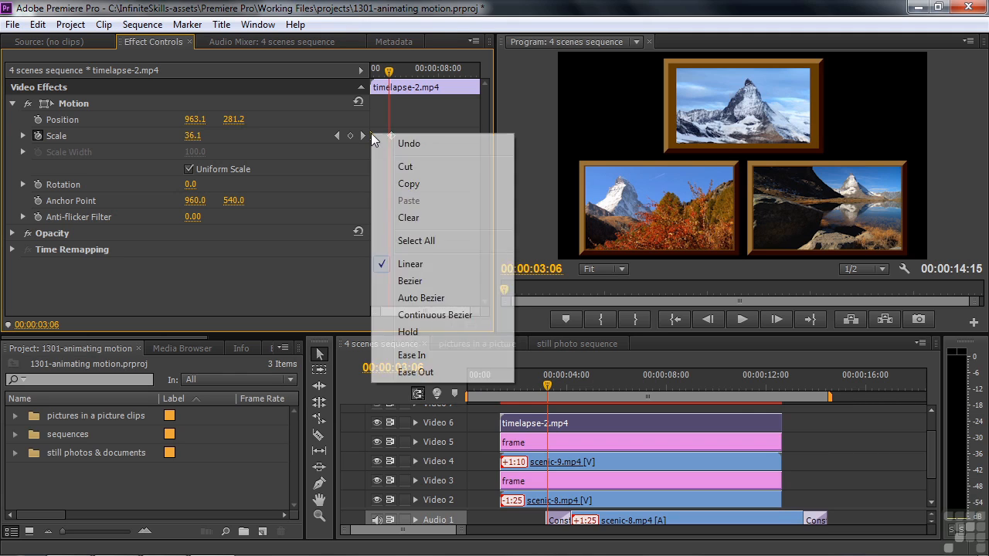
click(416, 372)
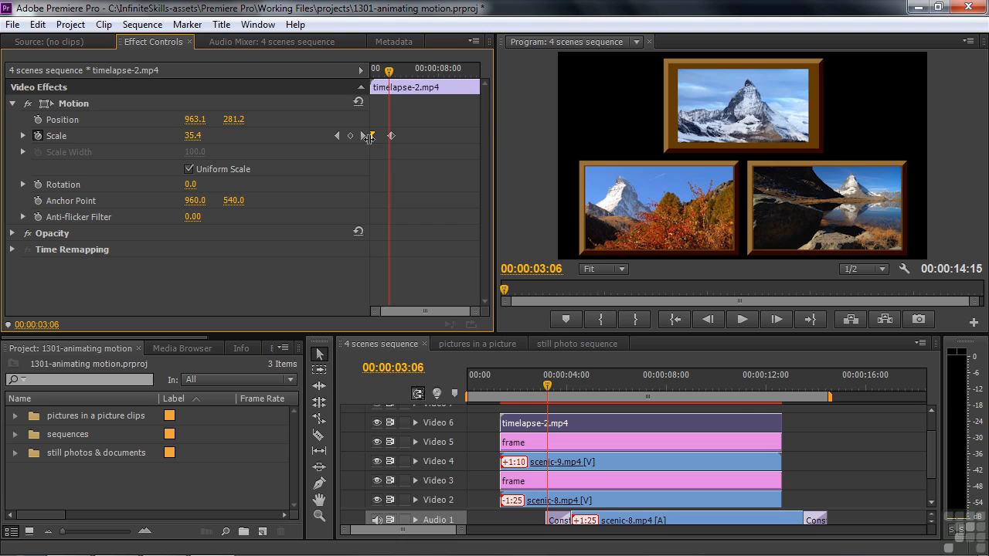
right_click(390, 135)
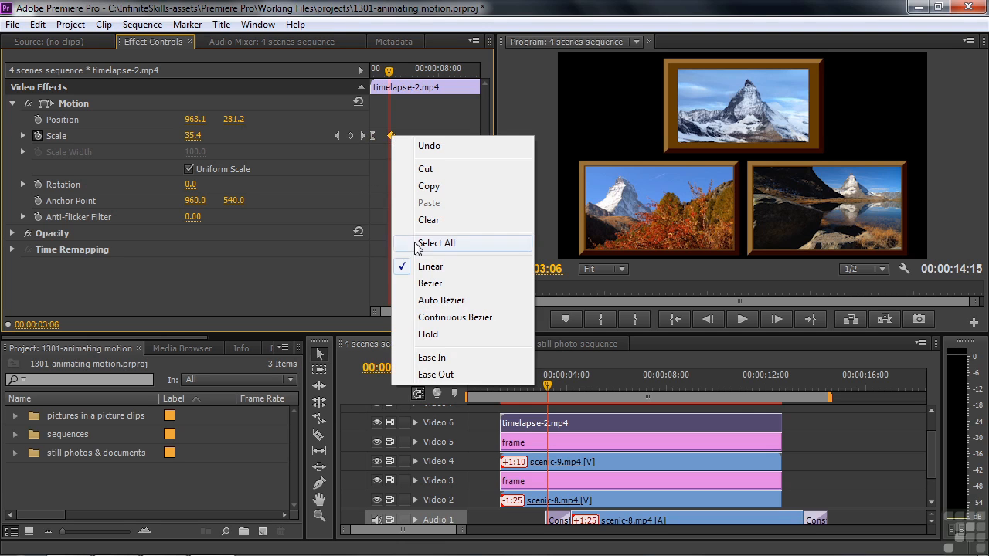
click(439, 358)
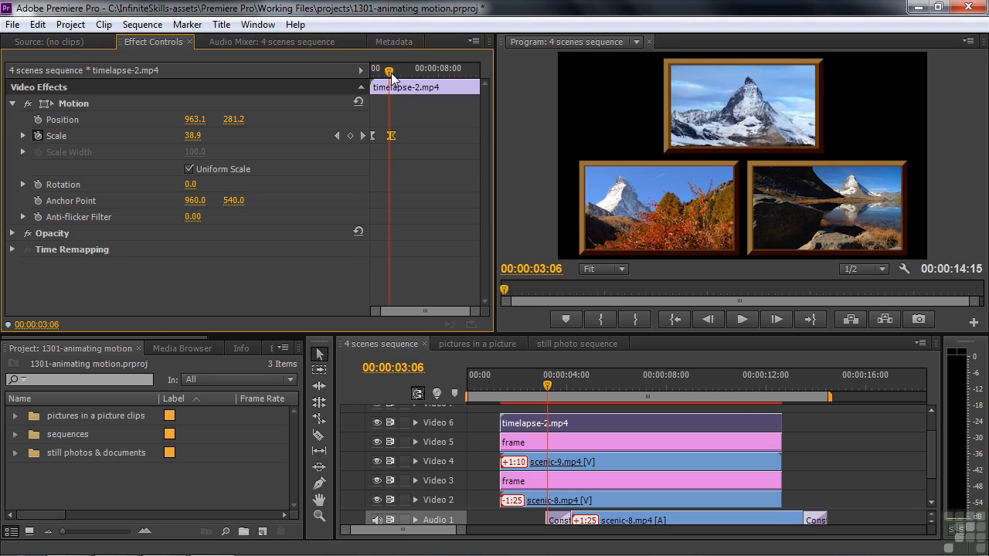
Play the timelapse-2.mp4 clip from its start to check the eased scale animation.
drag(390, 72, 361, 107)
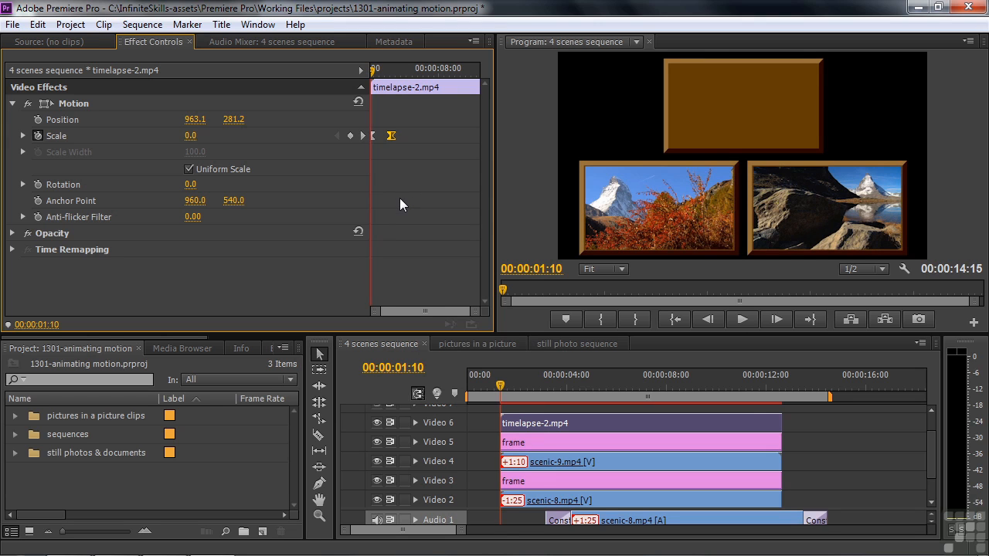
key(space)
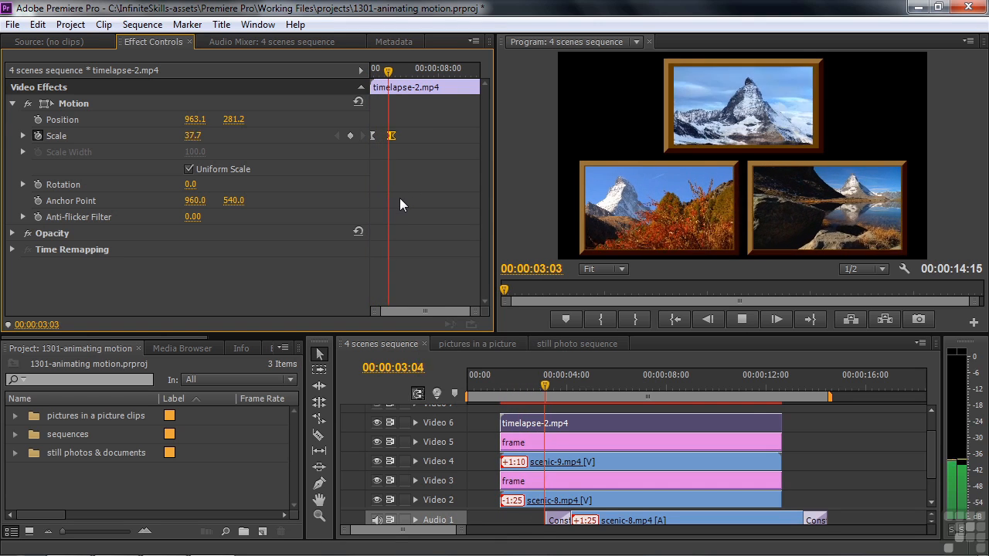
key(space)
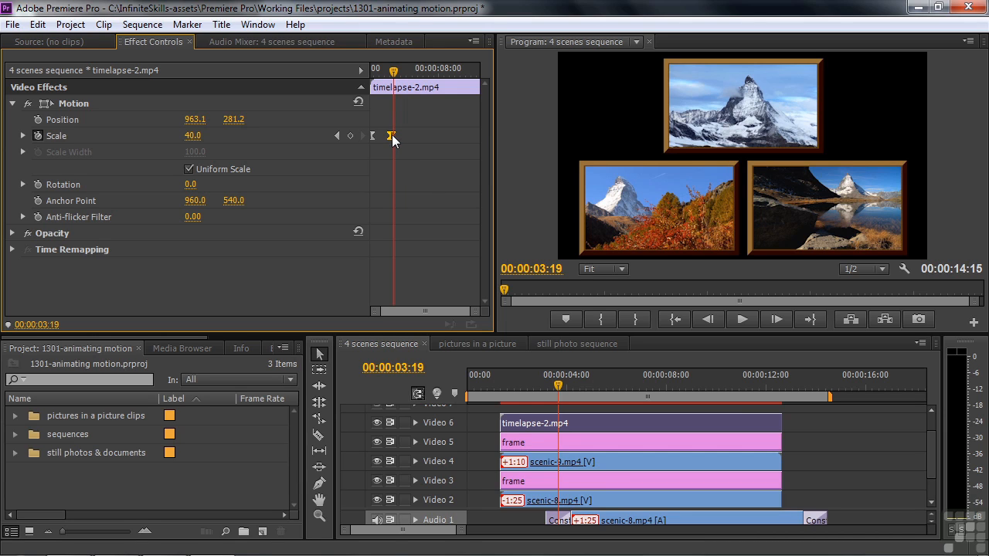
Enable Scale Height and Scale Width keyframing for the Video 5 frame clip at the picture's ending Scale keyframe, 00:00:03:12.
click(338, 135)
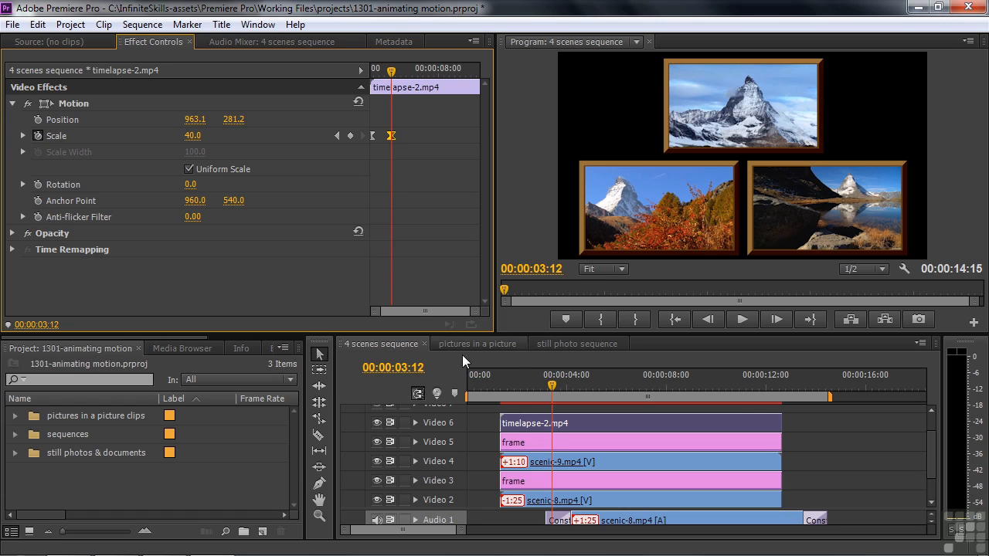
click(549, 443)
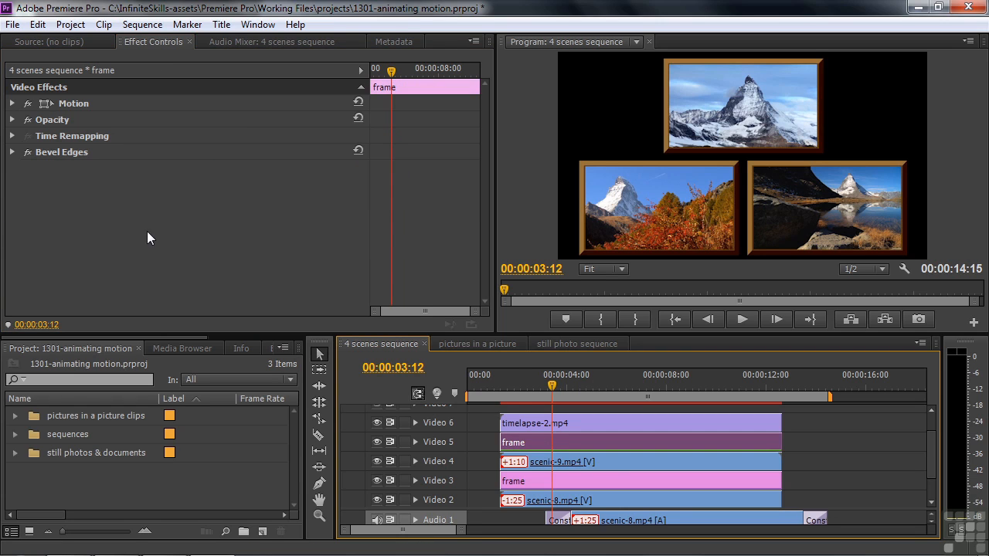
click(12, 103)
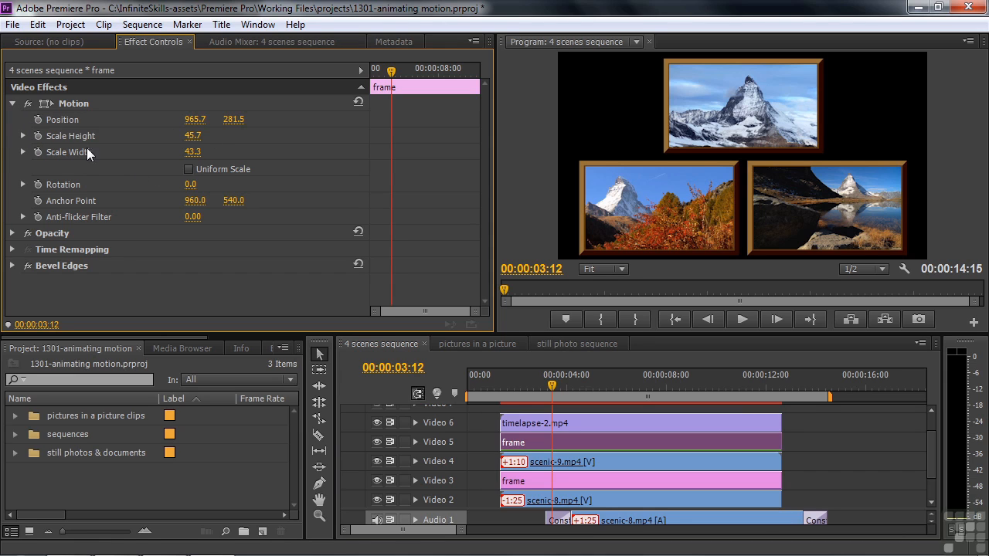
click(39, 136)
click(37, 152)
Set the Video 5 frame's Scale Height and Scale Width to 0 at the clip's start, 00:00:01:10, and play the result.
key(Left)
key(Left)
key(Left)
key(Left)
key(Left)
key(Left)
key(Left)
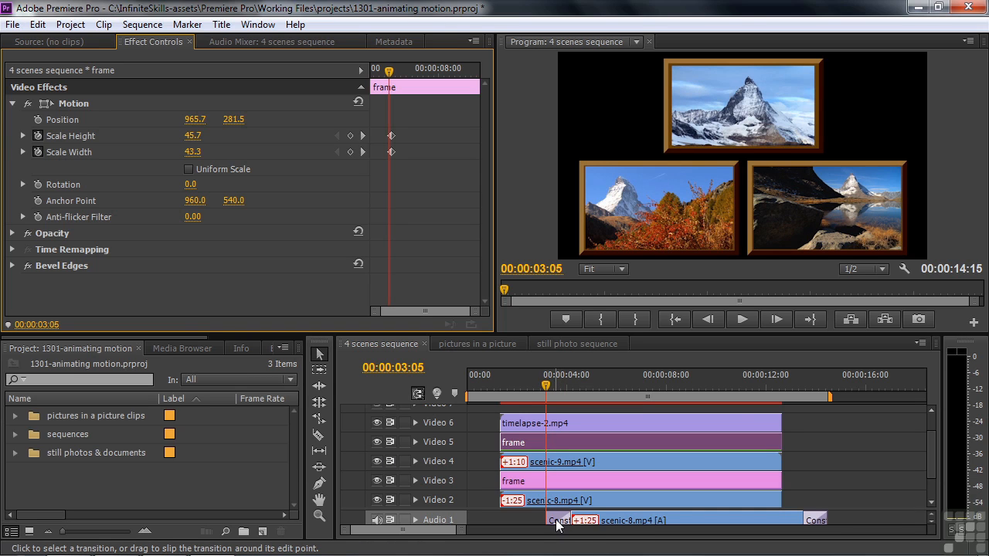
key(Up)
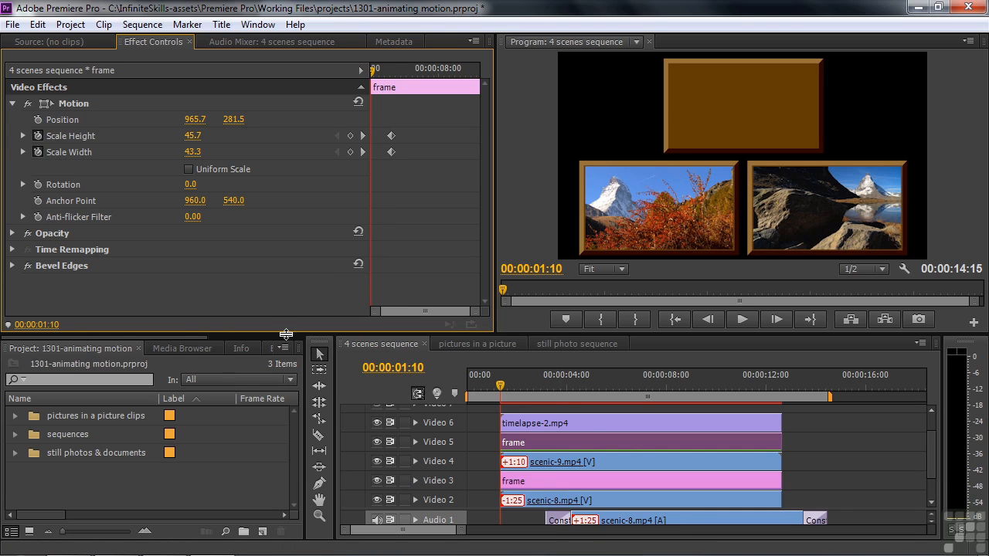
click(193, 136)
text(0)
key(Return)
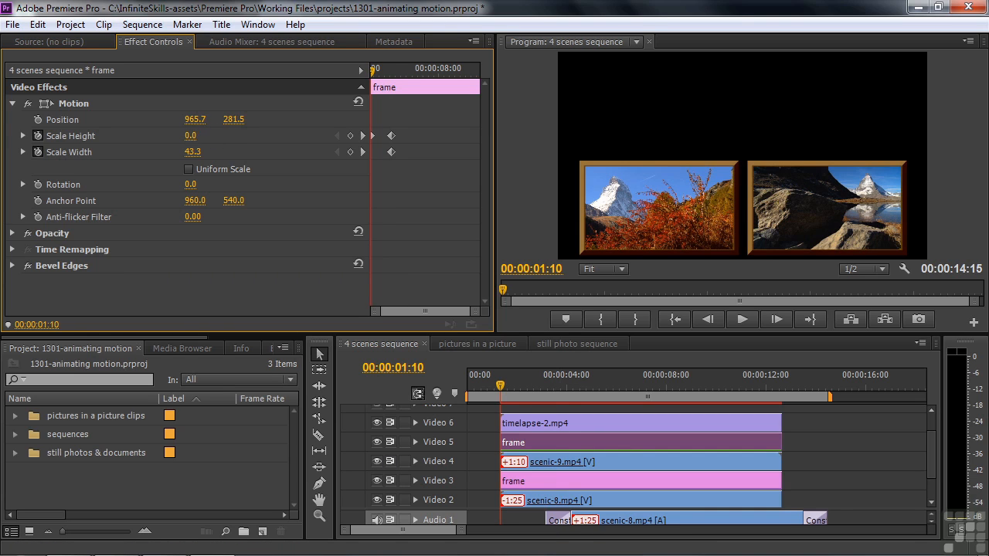
click(192, 152)
text(0)
key(Return)
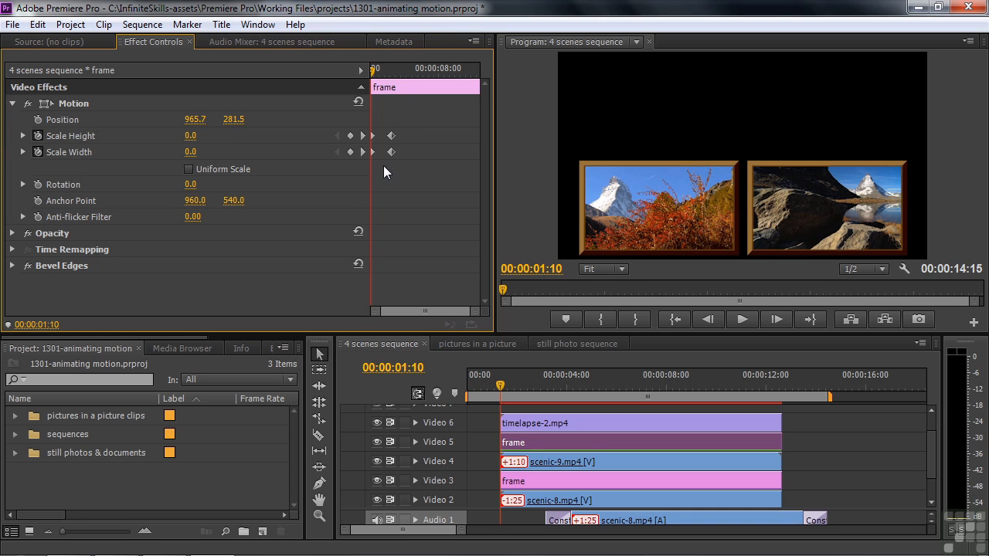
key(space)
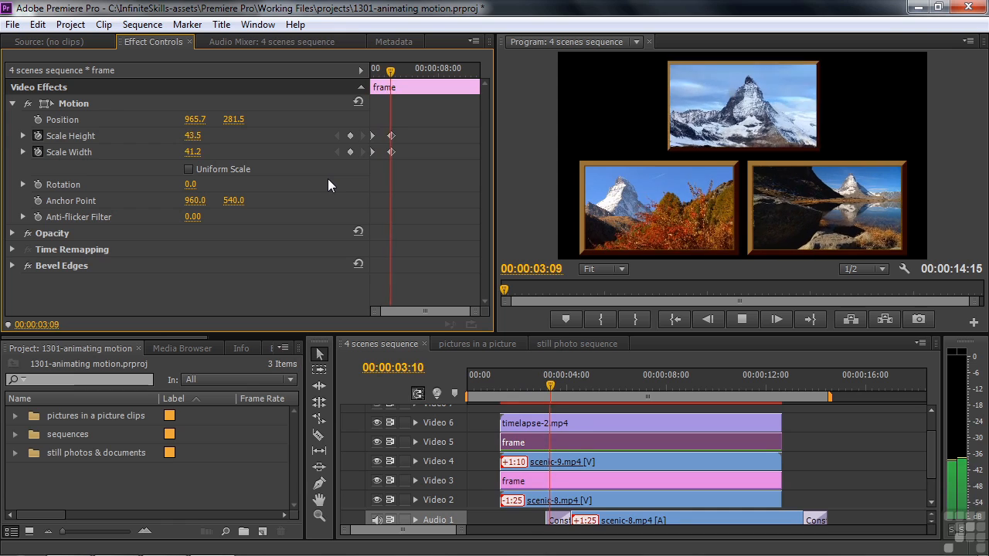
key(space)
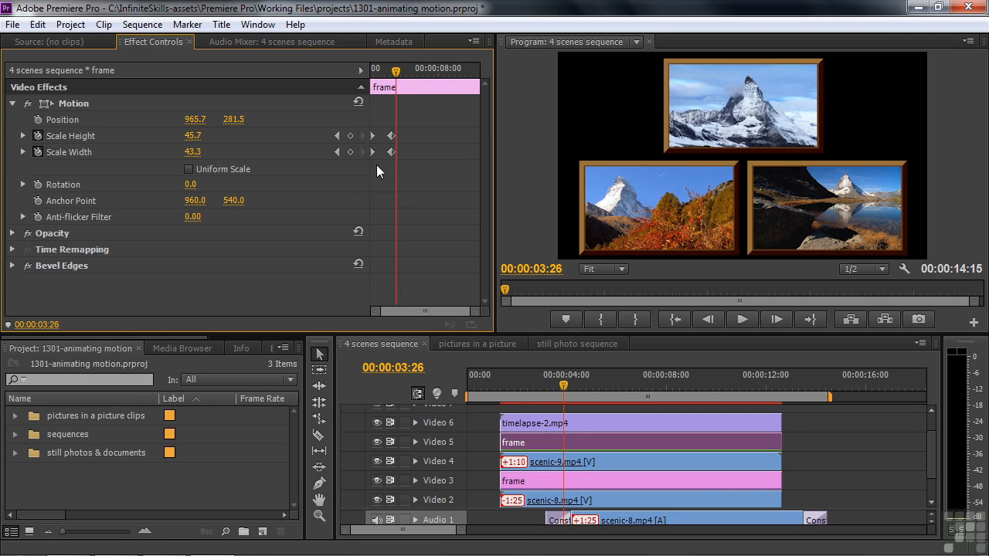
Apply Ease Out to the Video 5 frame's starting Scale Height and Scale Width keyframes.
drag(377, 163, 364, 124)
right_click(375, 140)
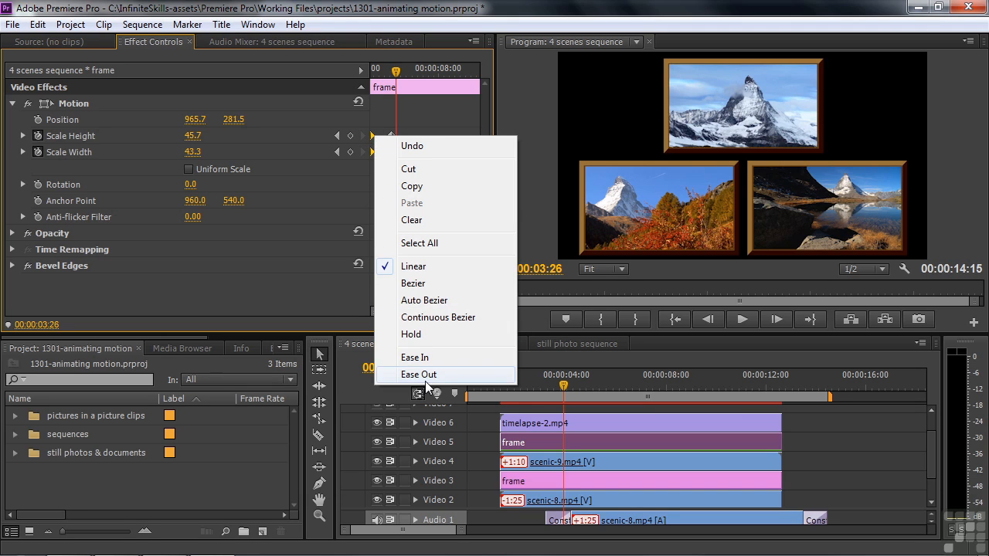
click(425, 374)
Apply Ease In to the Video 5 frame's ending Scale Height and Scale Width keyframes.
drag(409, 166, 386, 118)
right_click(391, 136)
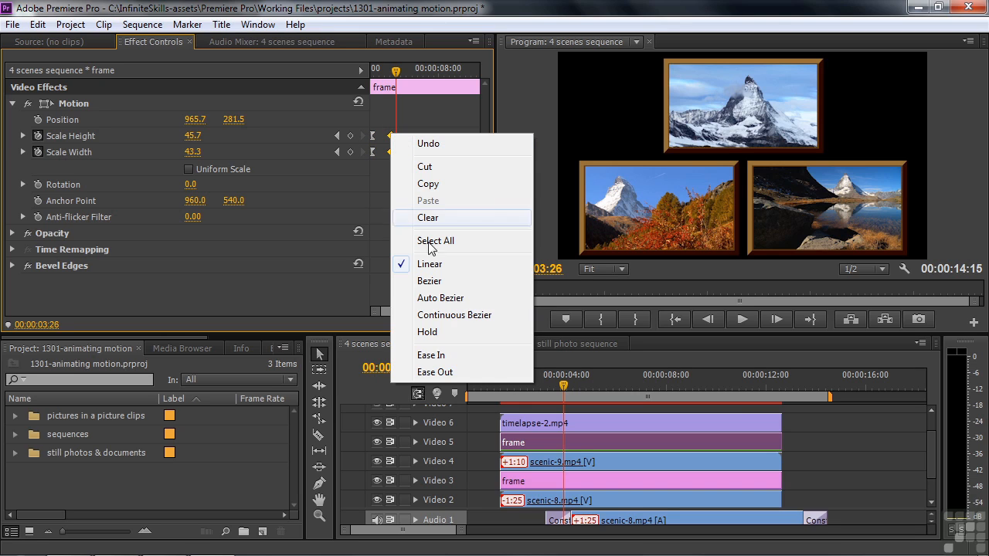
click(447, 373)
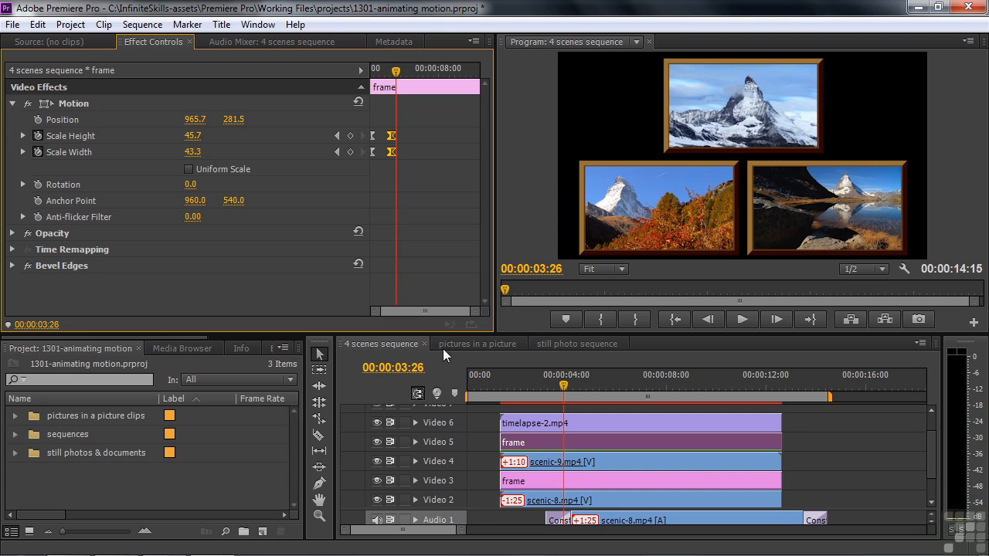
Play the sequence from the Video 5 frame clip's start, 00:00:01:10, to check the eased frame animation.
drag(395, 70, 359, 73)
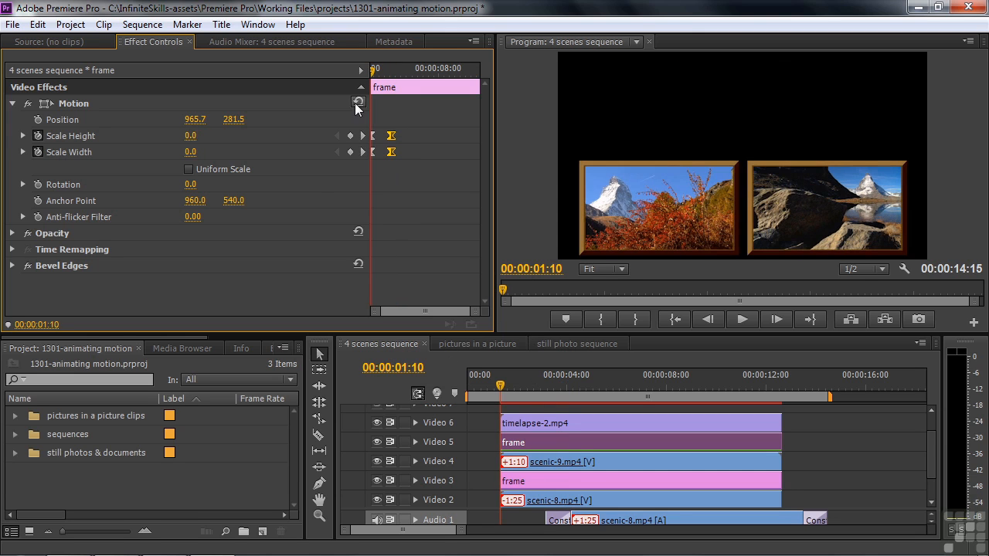
key(space)
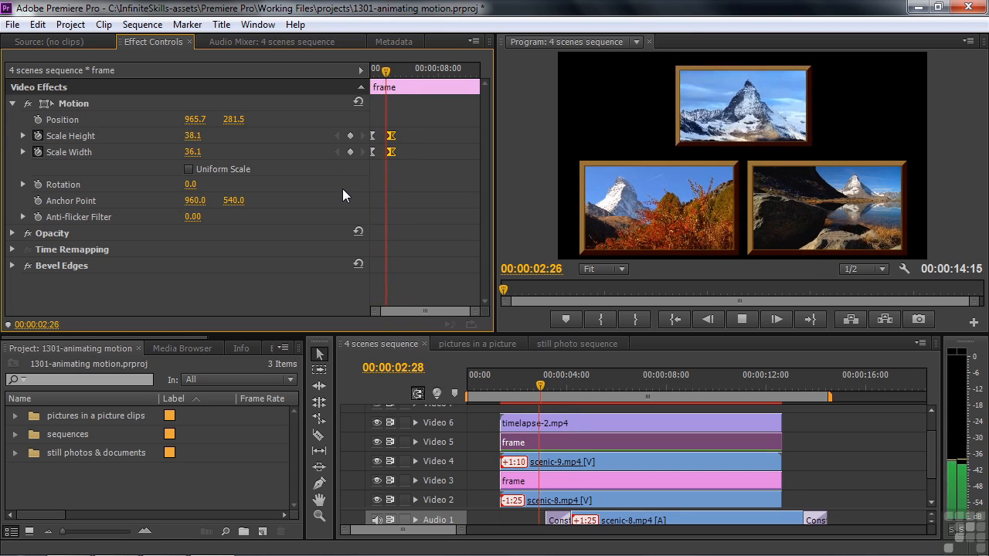
key(space)
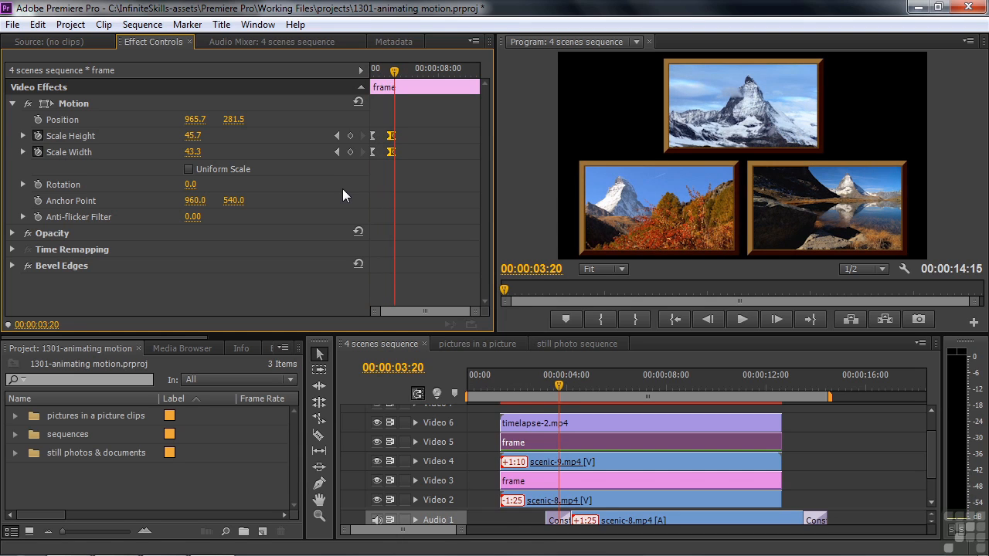
Hide the Video 4 track's output and show it again to identify its picture.
click(689, 220)
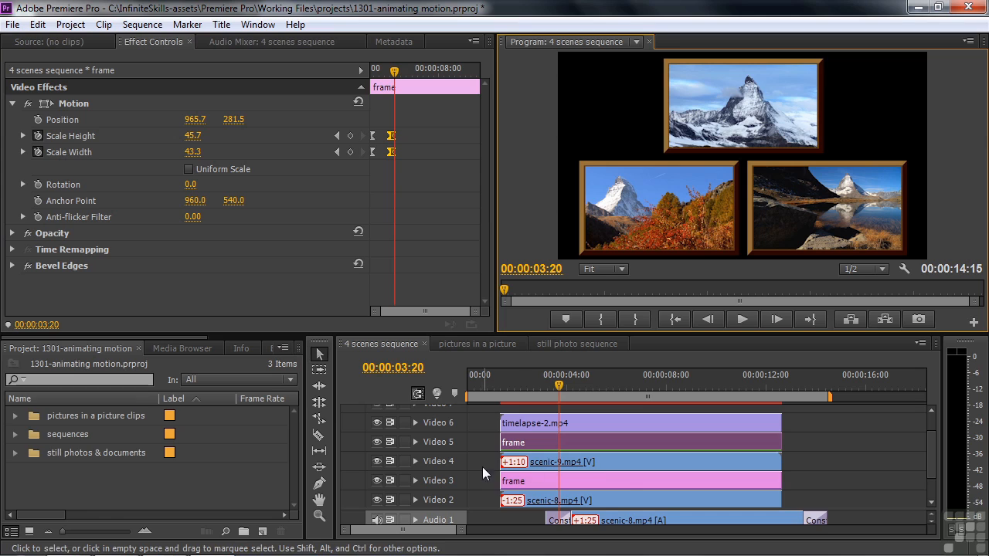
click(377, 461)
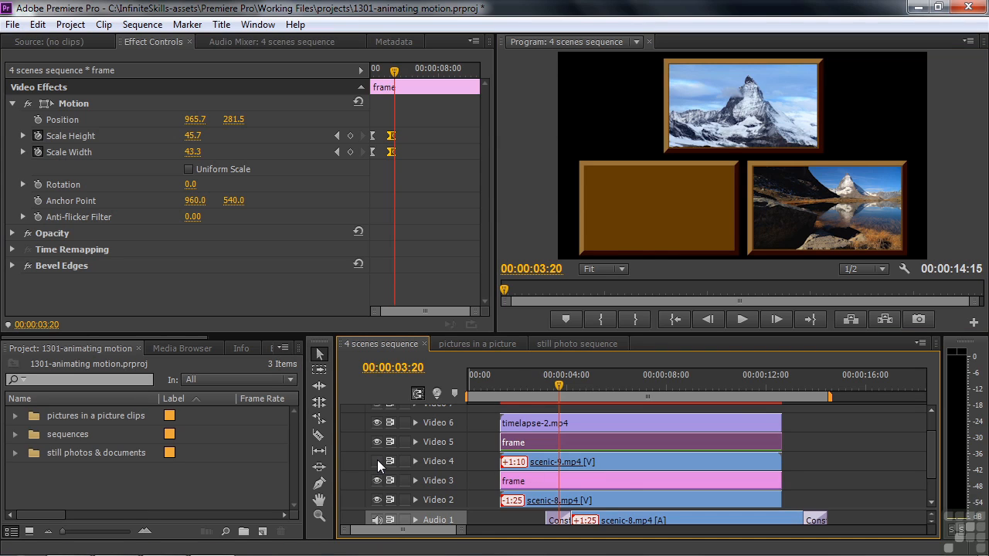
click(377, 461)
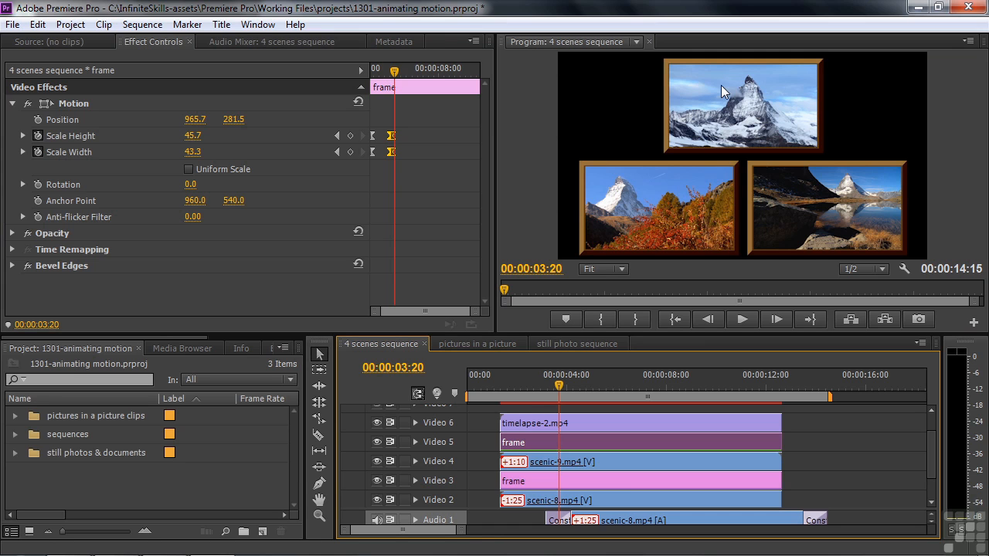
Enable Position keyframing for the scenic-9.mp4 clip on Video 4 at 00:00:04:10.
drag(562, 384, 526, 392)
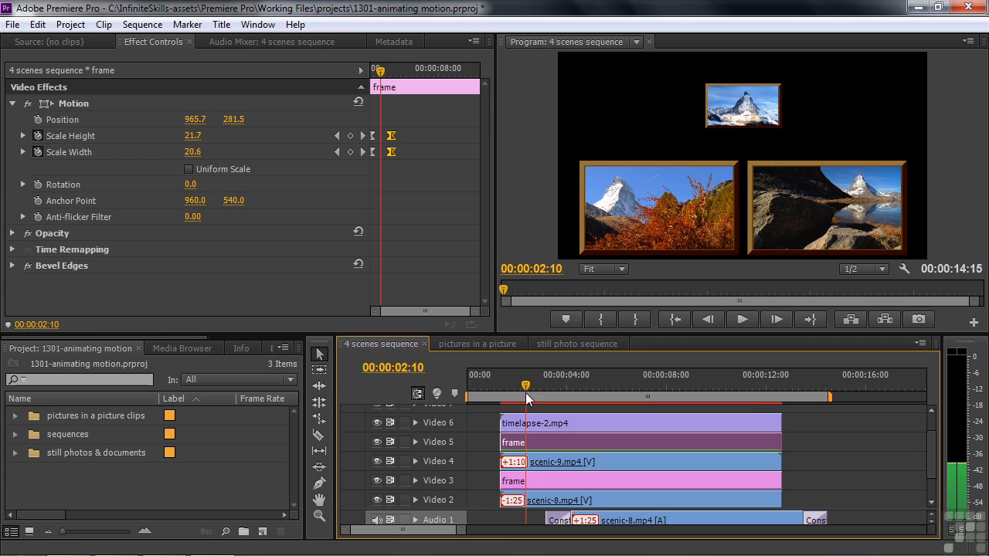
drag(526, 386, 570, 396)
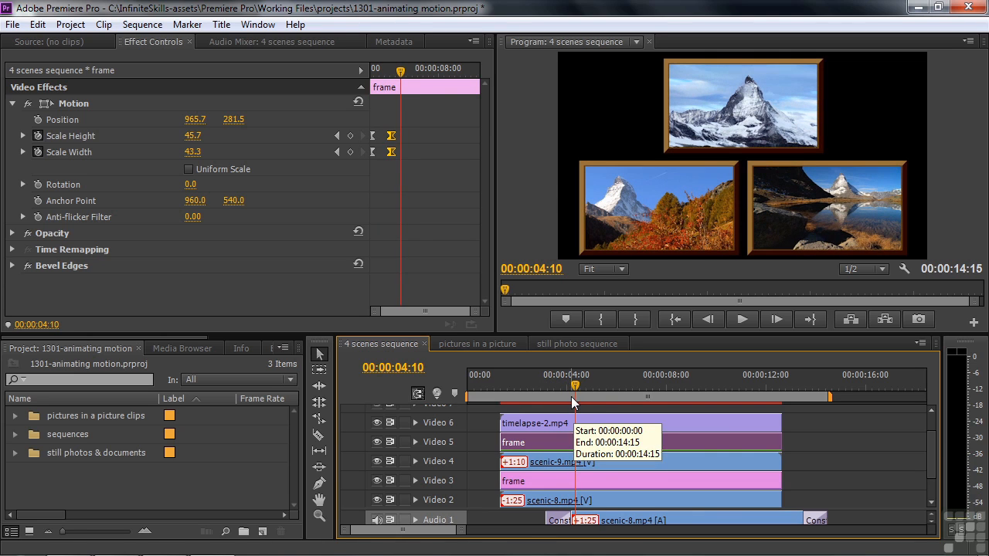
click(569, 460)
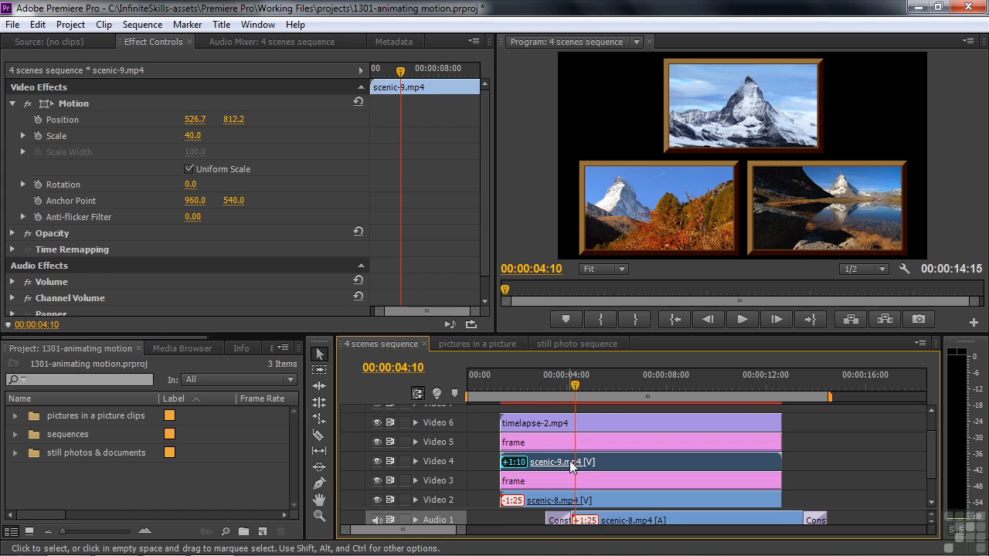
click(378, 460)
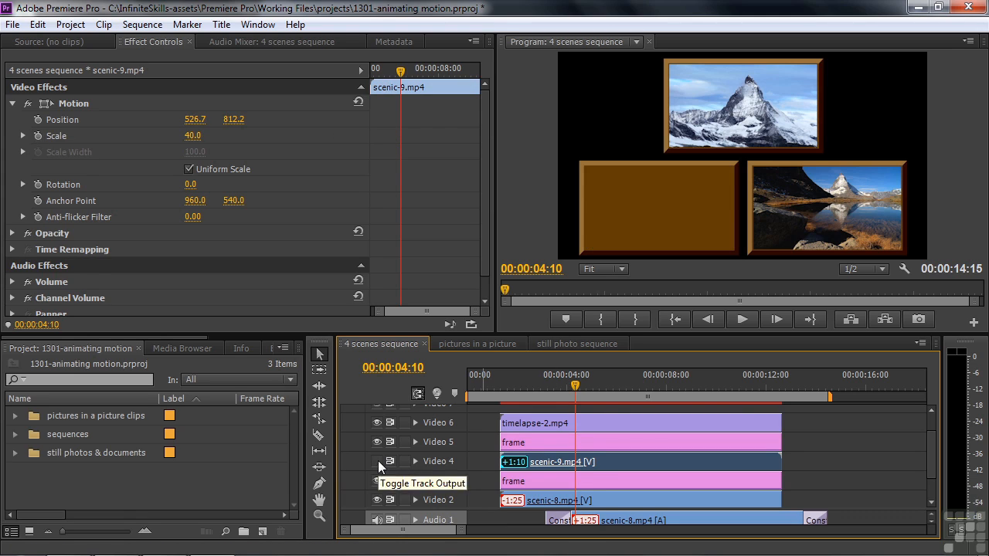
click(378, 460)
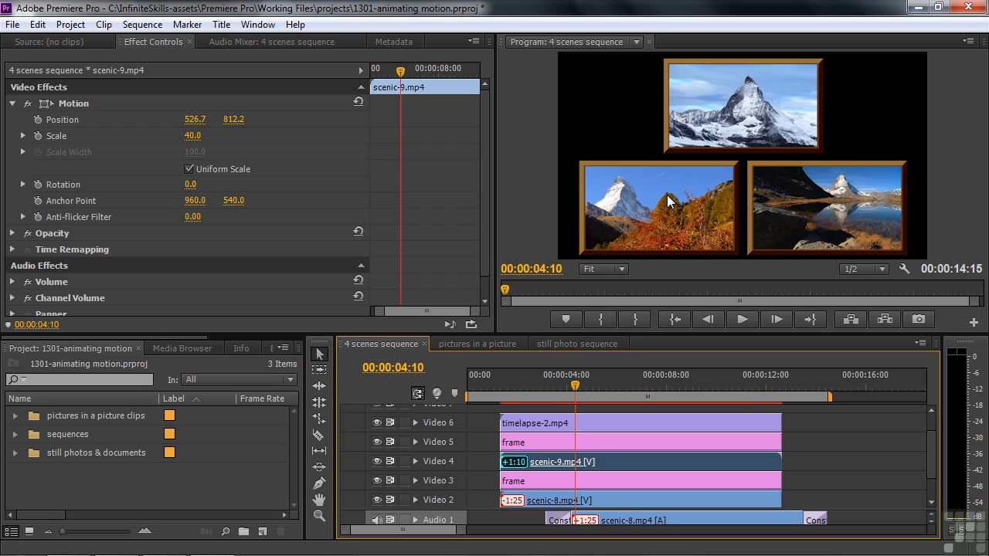
click(38, 120)
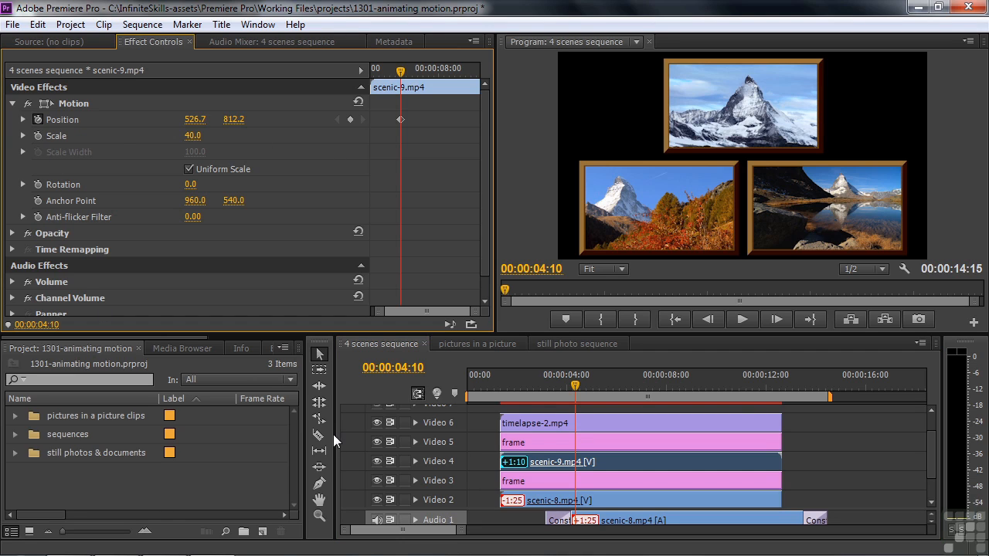
Set scenic-9.mp4's horizontal Position to -485.3 at 00:00:02:10, placing it beyond the image's left edge, and play the result.
drag(574, 379, 522, 396)
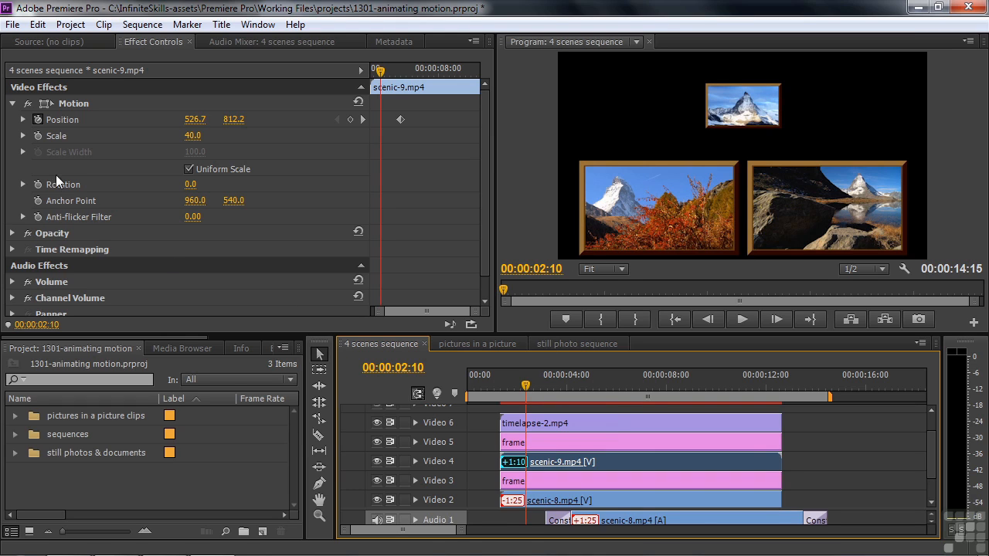
click(65, 104)
drag(689, 193, 543, 199)
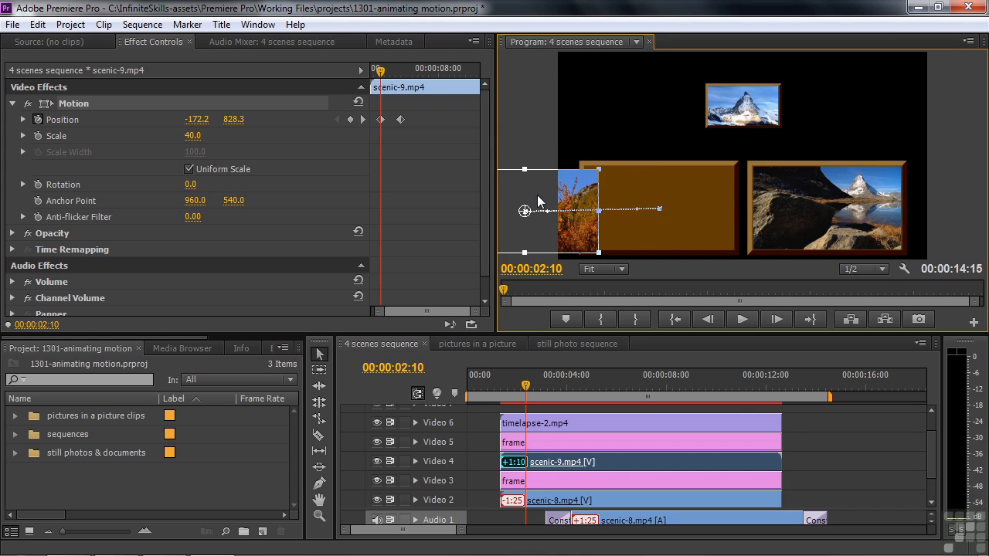
key(ctrl+z)
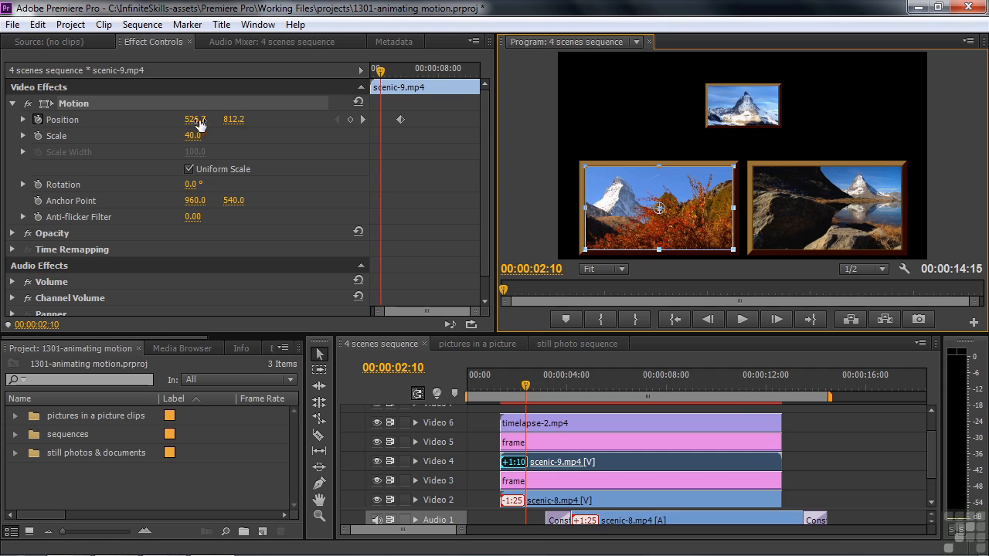
drag(194, 120, 166, 120)
drag(653, 208, 467, 207)
drag(193, 119, 200, 119)
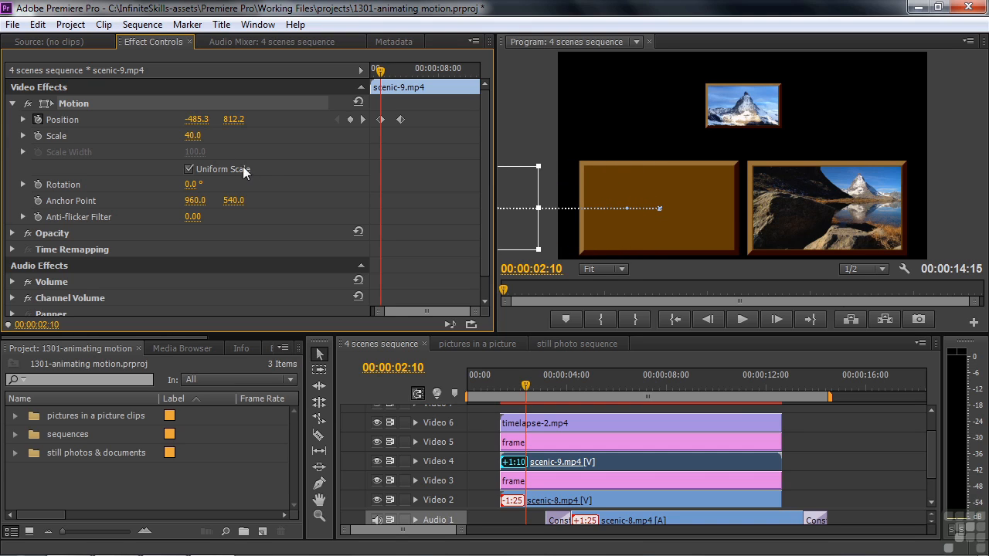
key(space)
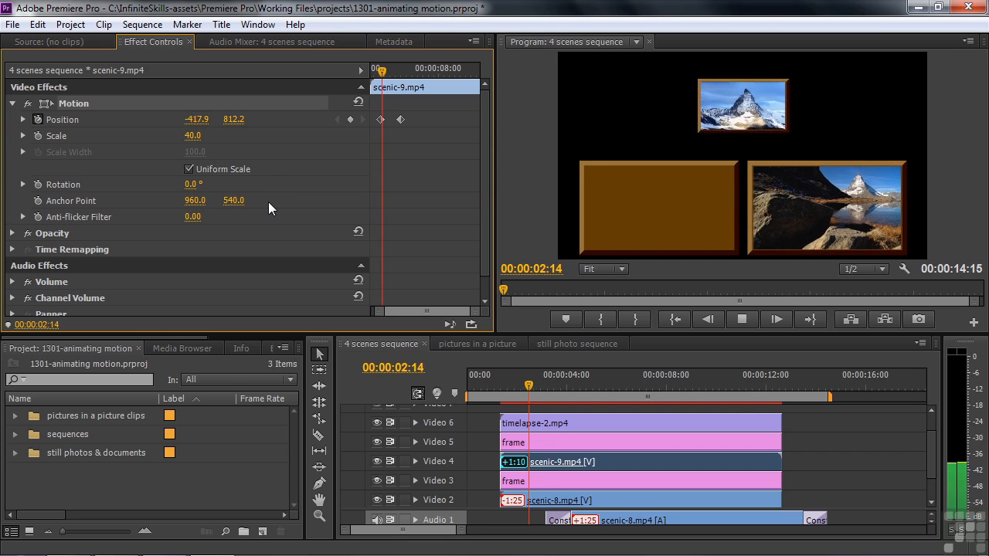
key(space)
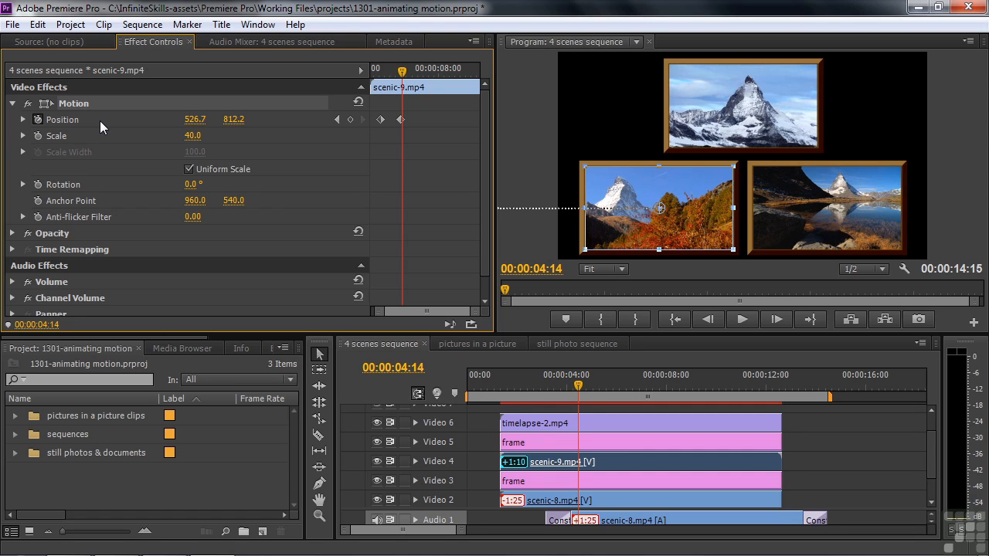
Apply temporal Ease Out to scenic-9.mp4's starting Position keyframe and Ease In to its ending Position keyframe.
right_click(379, 120)
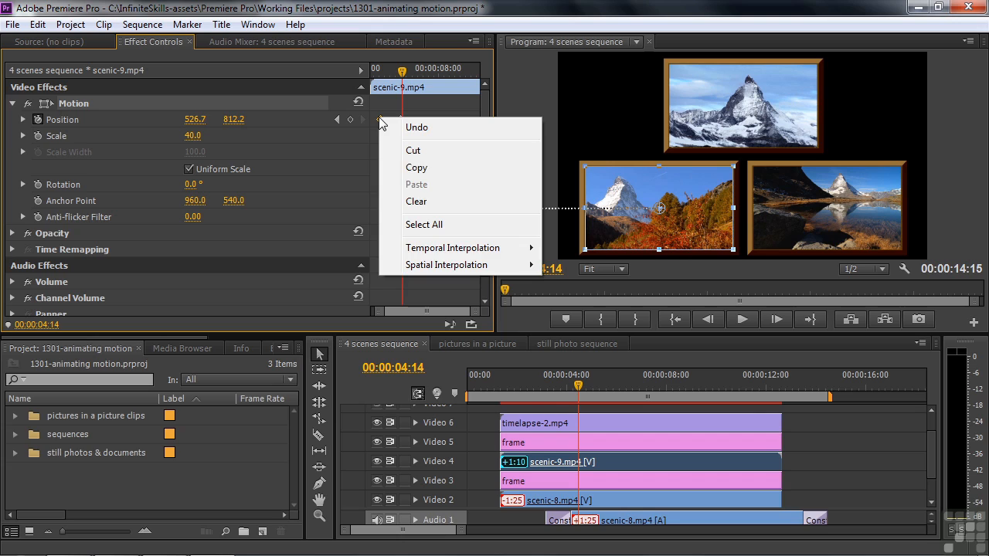
mouse_move(442, 264)
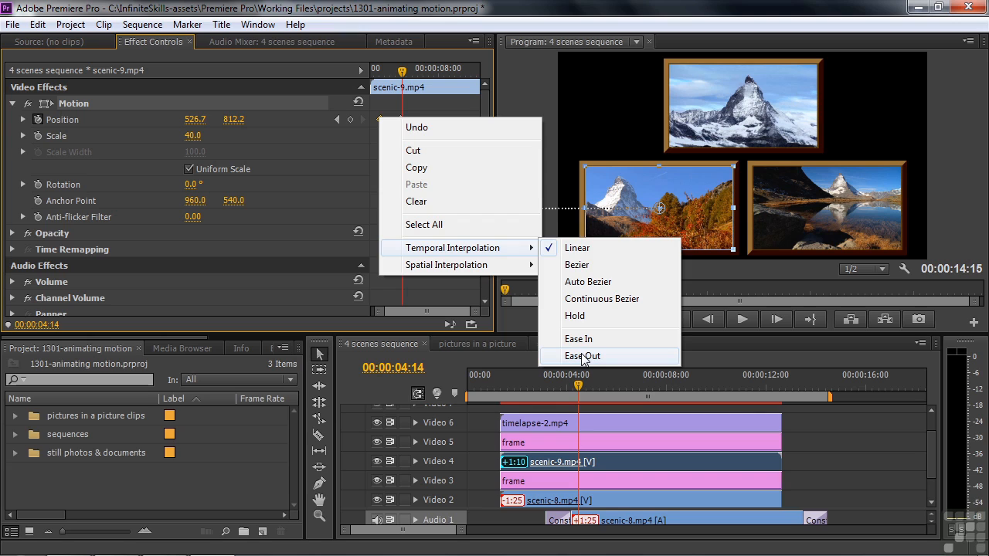
click(582, 356)
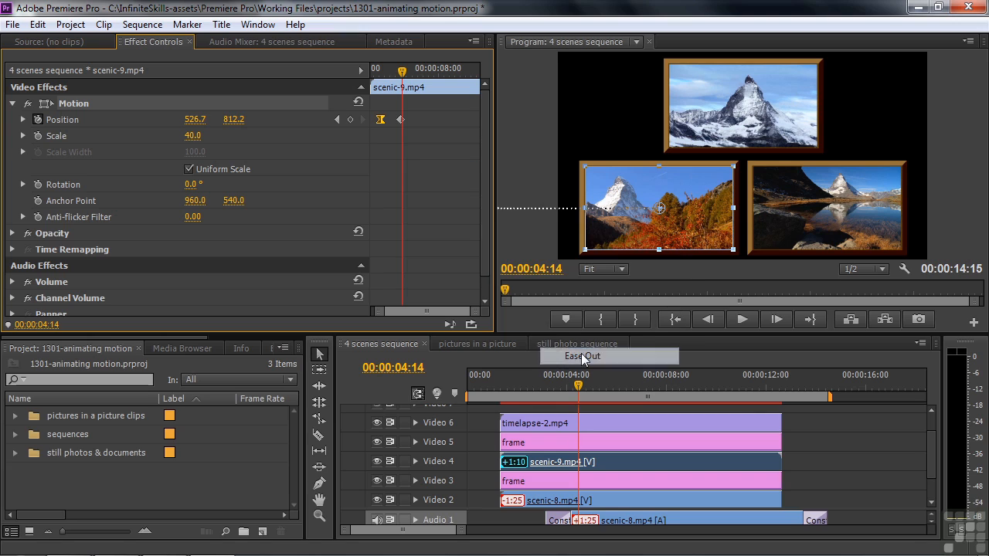
right_click(400, 119)
mouse_move(494, 254)
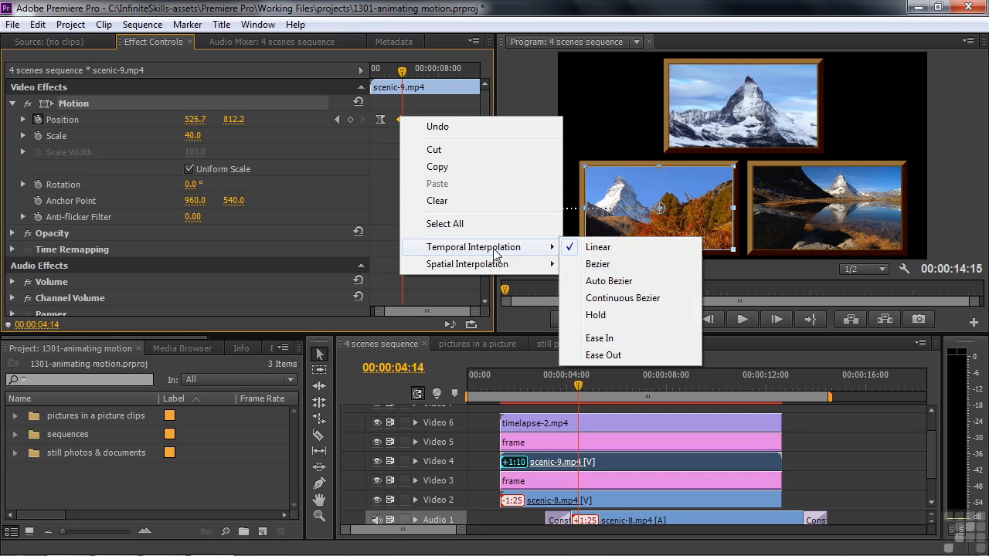
click(607, 340)
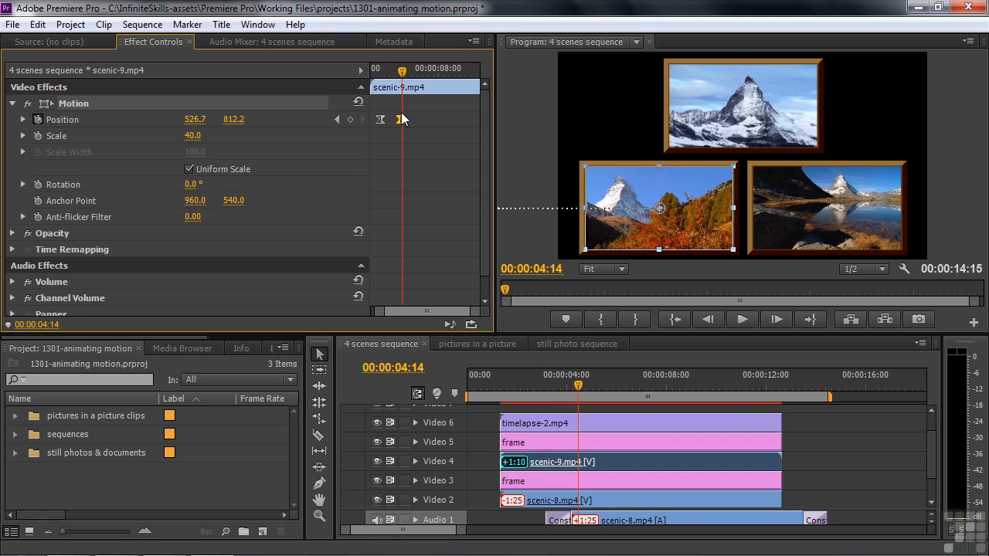
Enable Position keyframing for the Video 3 frame clip at scenic-9.mp4's ending Position keyframe, 00:00:04:10.
click(337, 120)
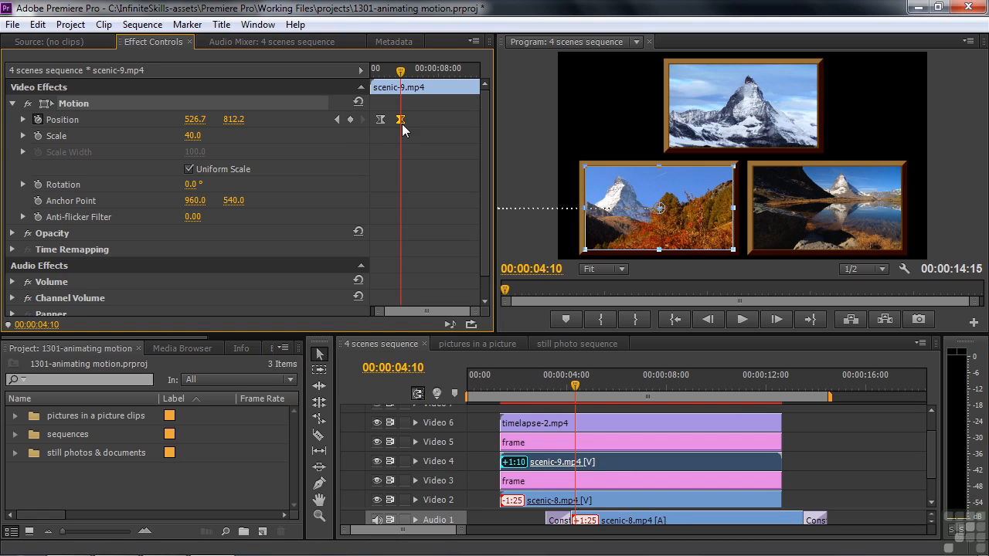
click(572, 481)
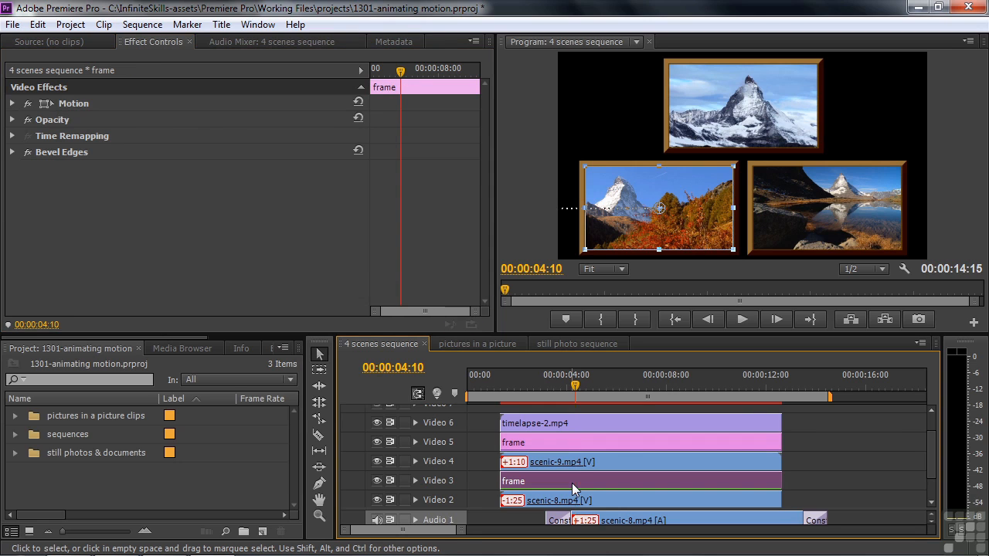
click(13, 104)
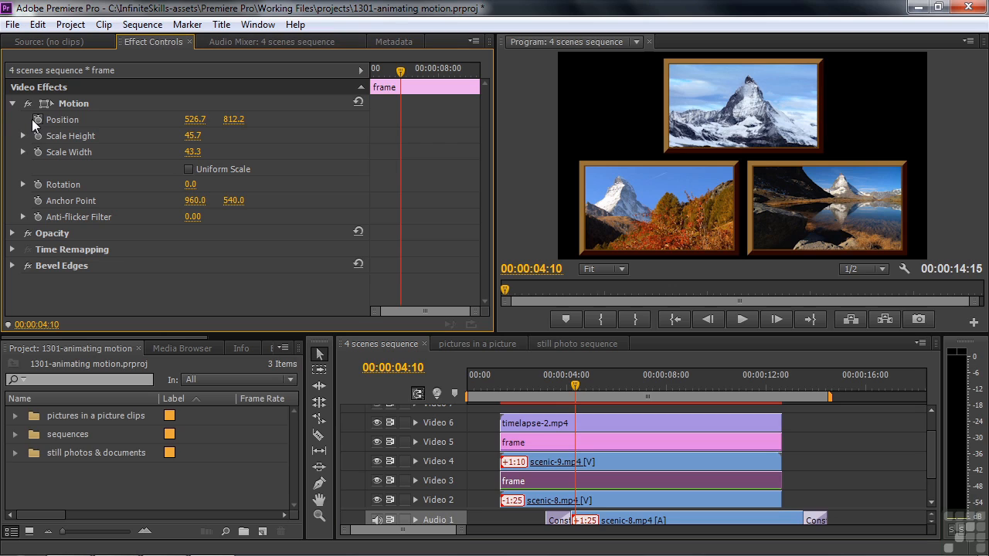
click(37, 120)
Set the Video 3 frame's horizontal Position to -485.3 at scenic-9.mp4's starting keyframe, 00:00:02:10, and play the result.
click(576, 459)
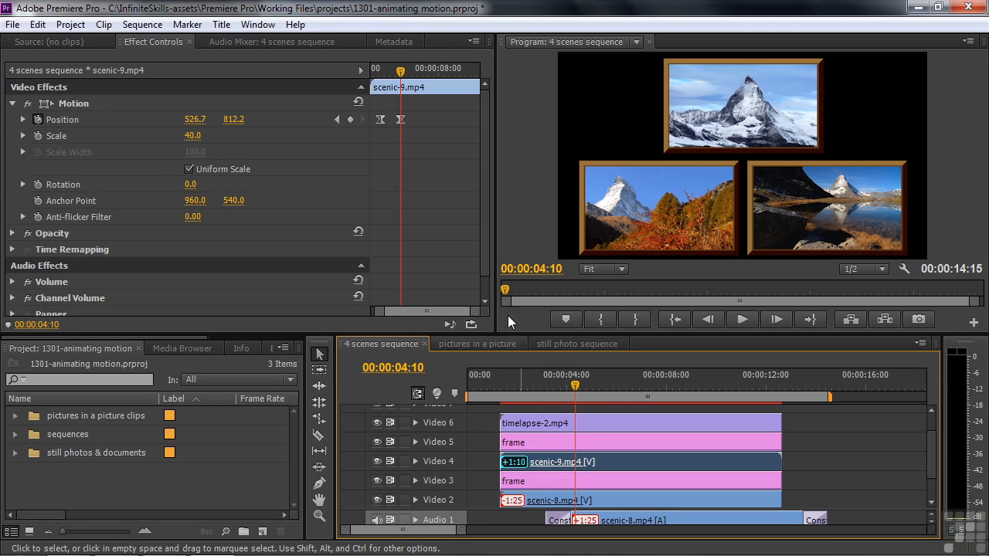
click(336, 120)
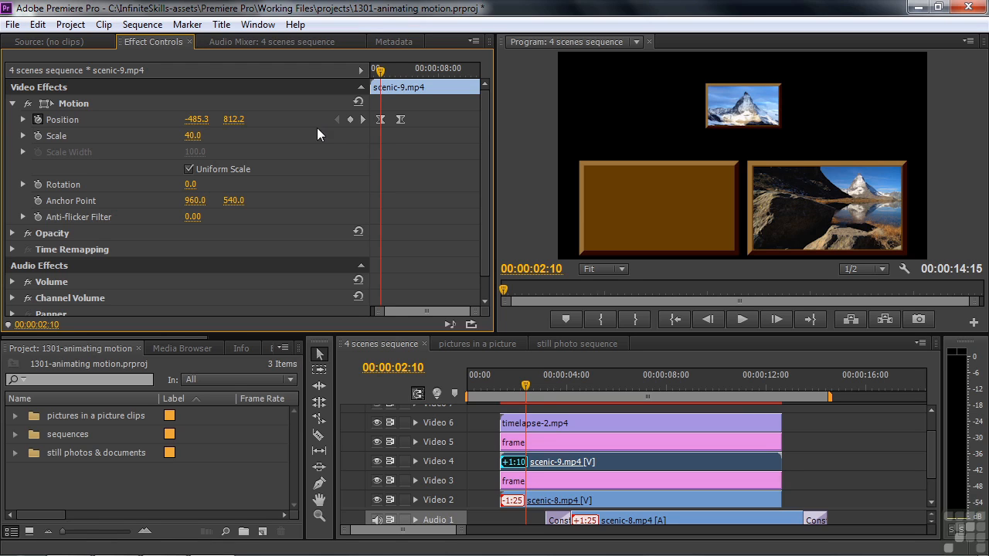
click(527, 479)
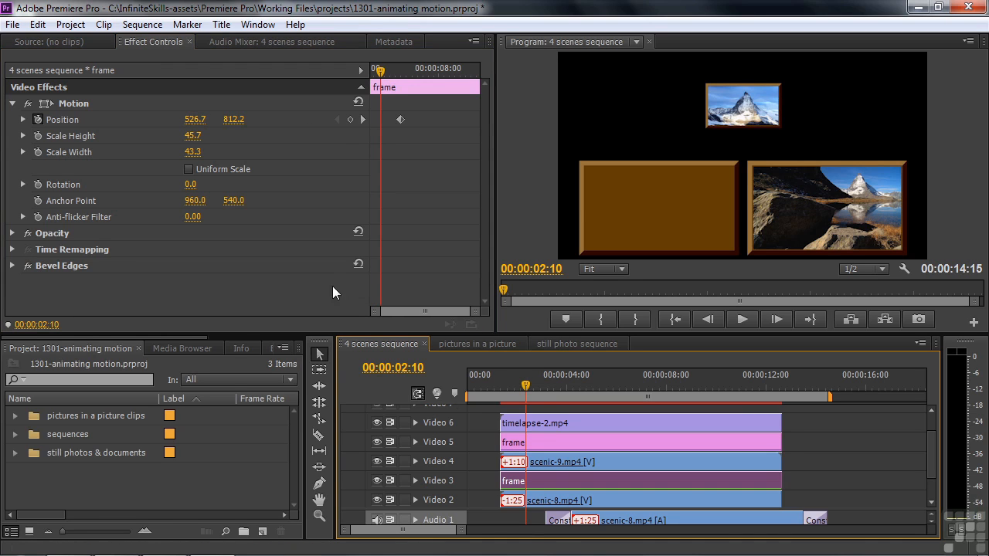
click(195, 120)
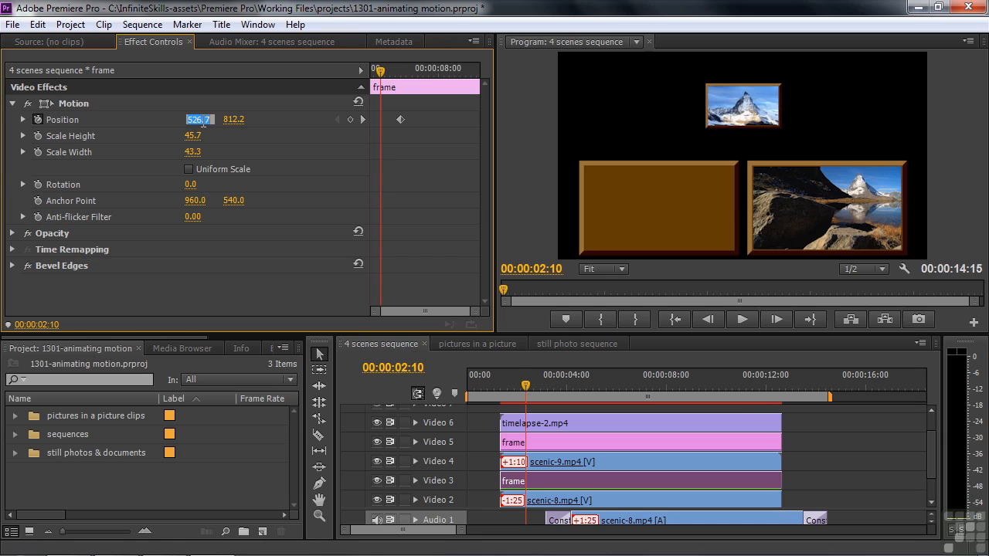
text(-485.3)
key(Return)
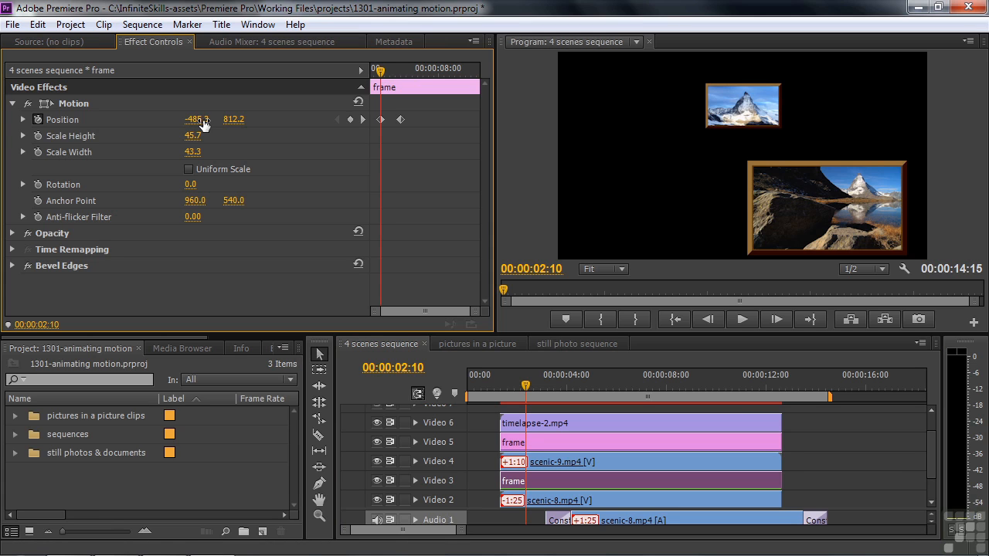
key(space)
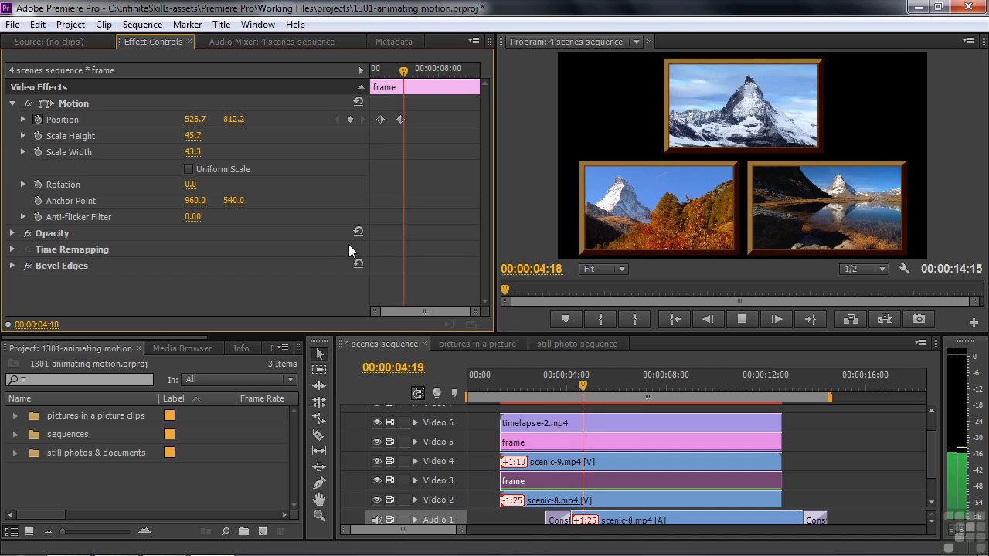
key(space)
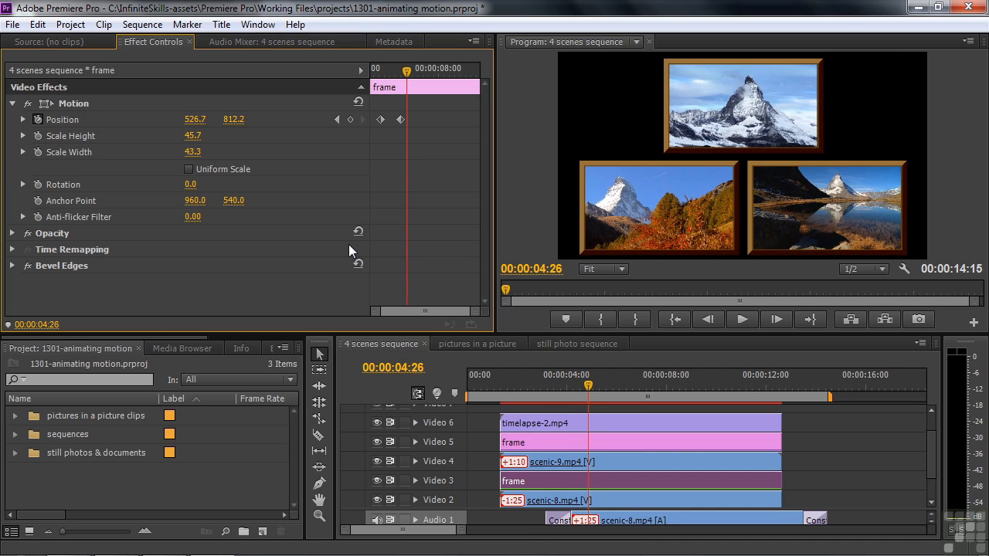
Apply temporal Ease Out to the Video 3 frame's starting Position keyframe and Ease In to its ending Position keyframe.
right_click(379, 119)
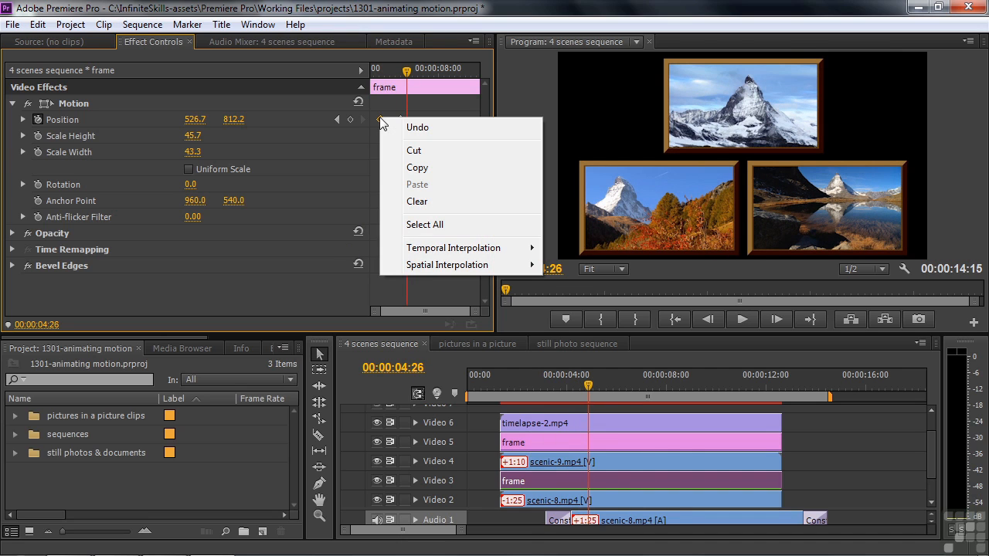
mouse_move(419, 255)
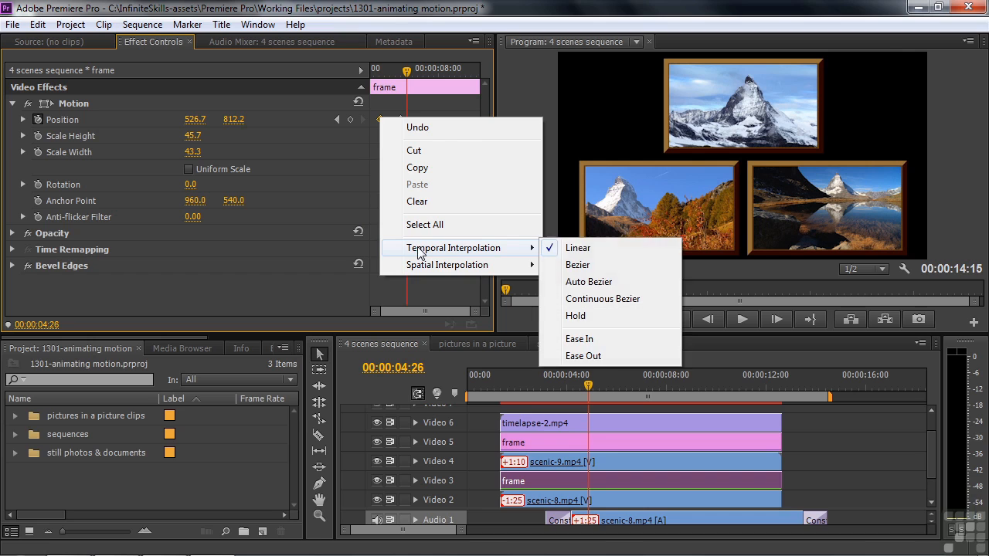
click(583, 356)
right_click(401, 120)
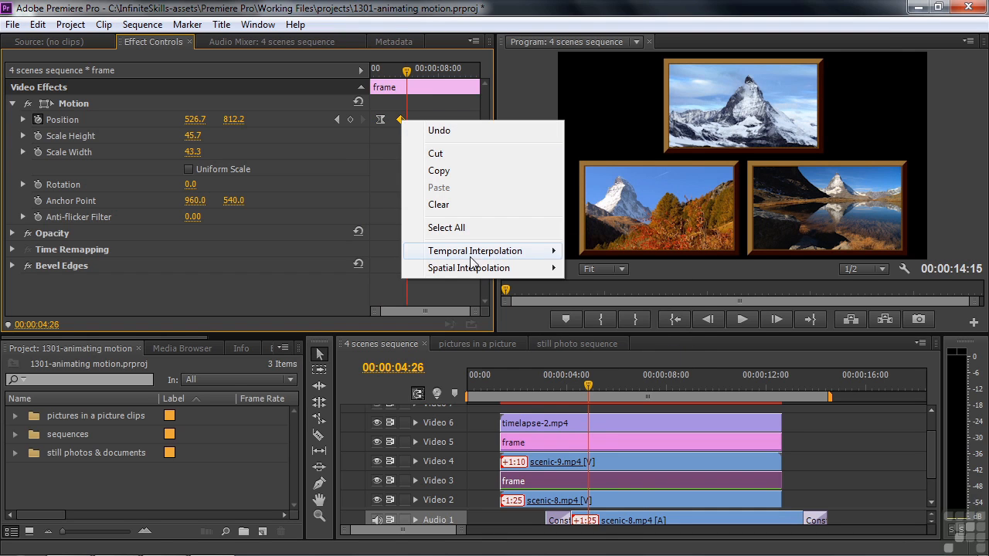
mouse_move(471, 252)
click(616, 345)
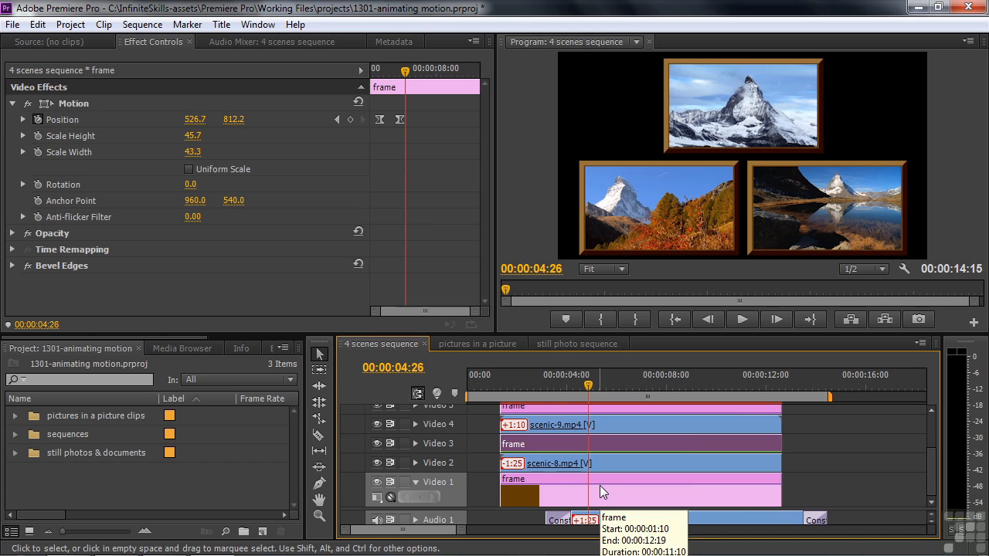
Examine how the 4 scenes sequence is nested over timelapse-1.mp4 in the pictures in a picture sequence, then return to it.
click(468, 343)
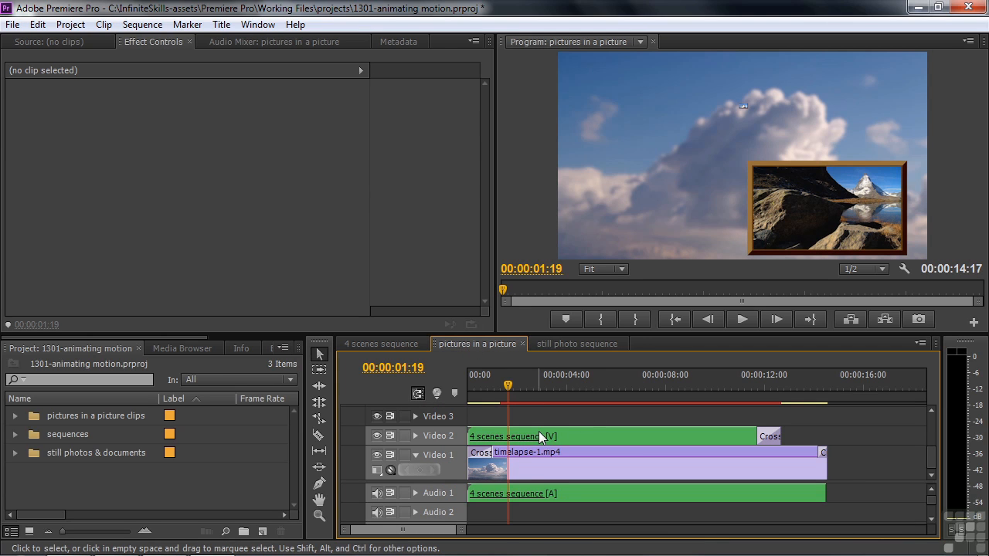
click(402, 344)
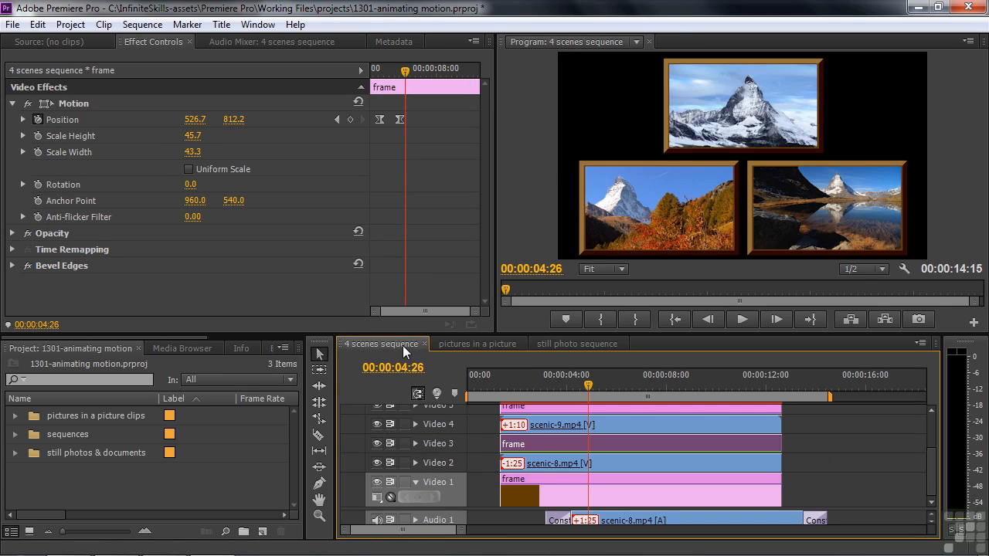
click(480, 343)
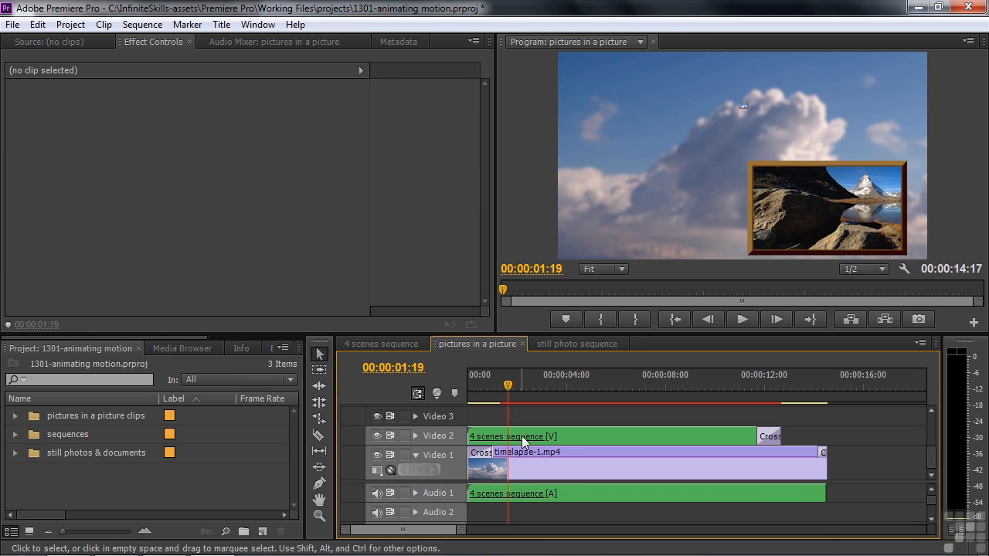
click(494, 388)
drag(493, 388, 481, 409)
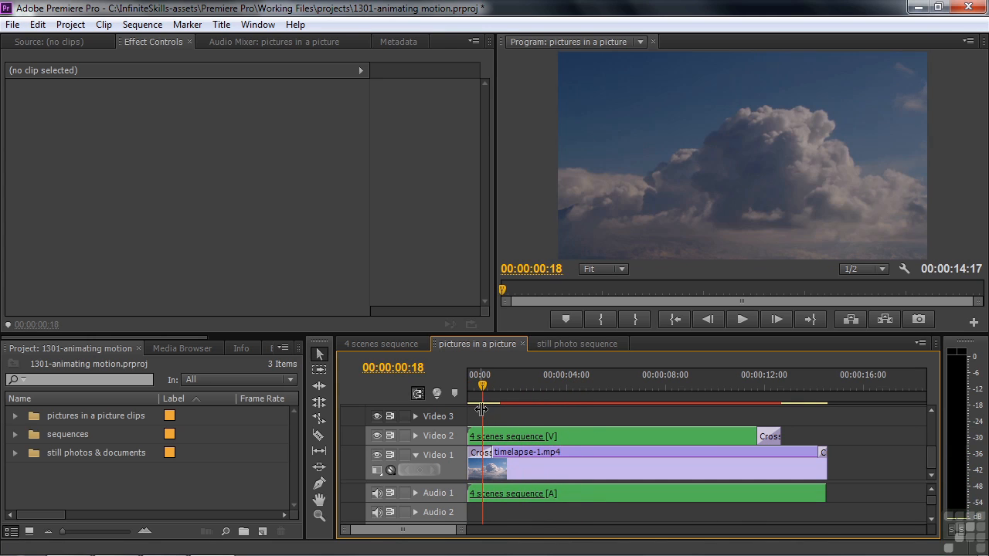
click(384, 343)
click(386, 345)
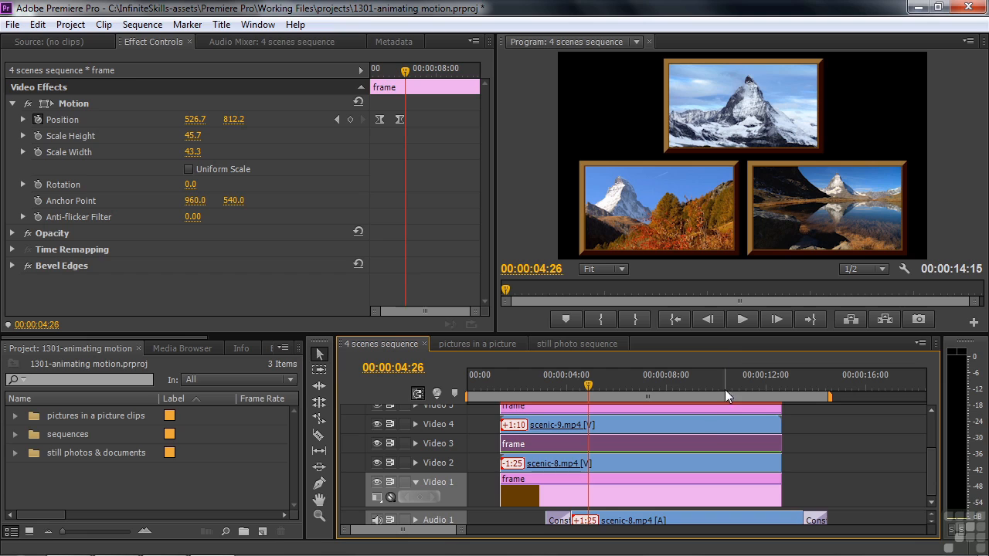
Nest scenic-8.mp4 on Video 2 with the Video 1 frame clip, and inspect the nested sequence's contents.
click(700, 456)
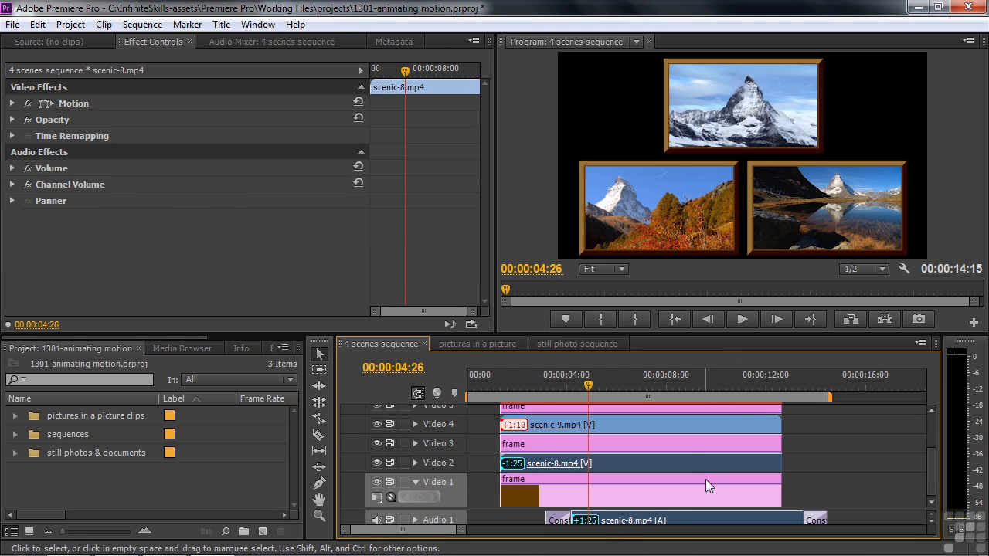
shift+click(706, 480)
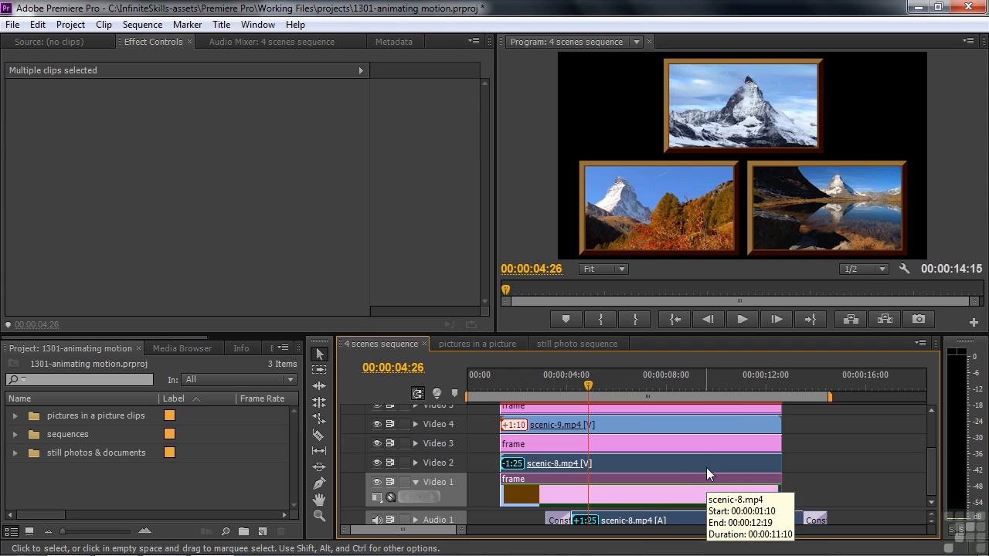
right_click(693, 466)
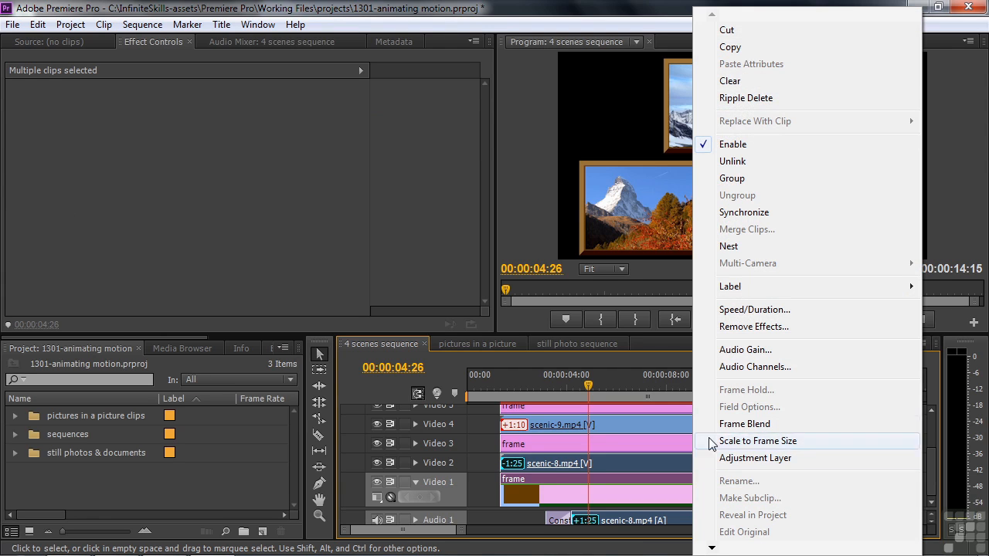
click(755, 246)
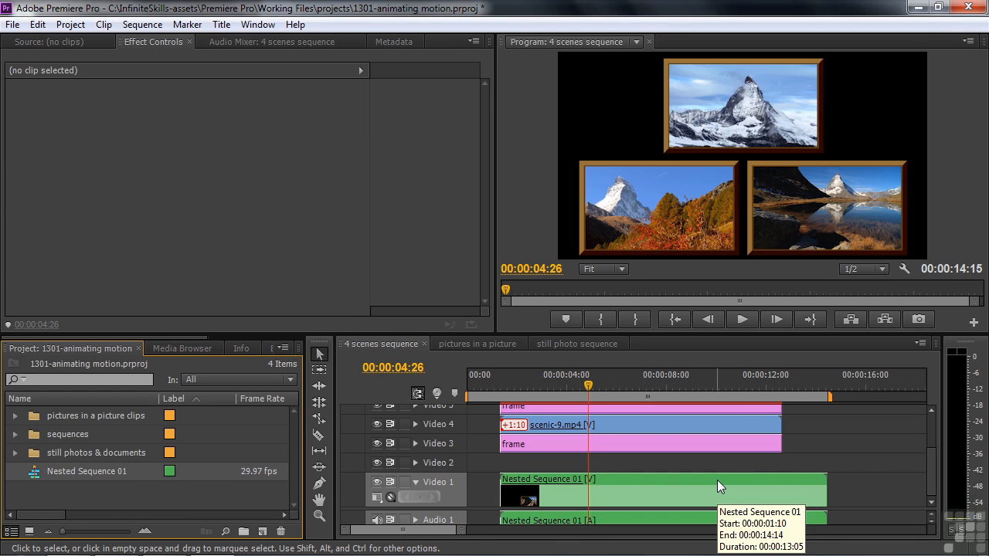
double_click(34, 474)
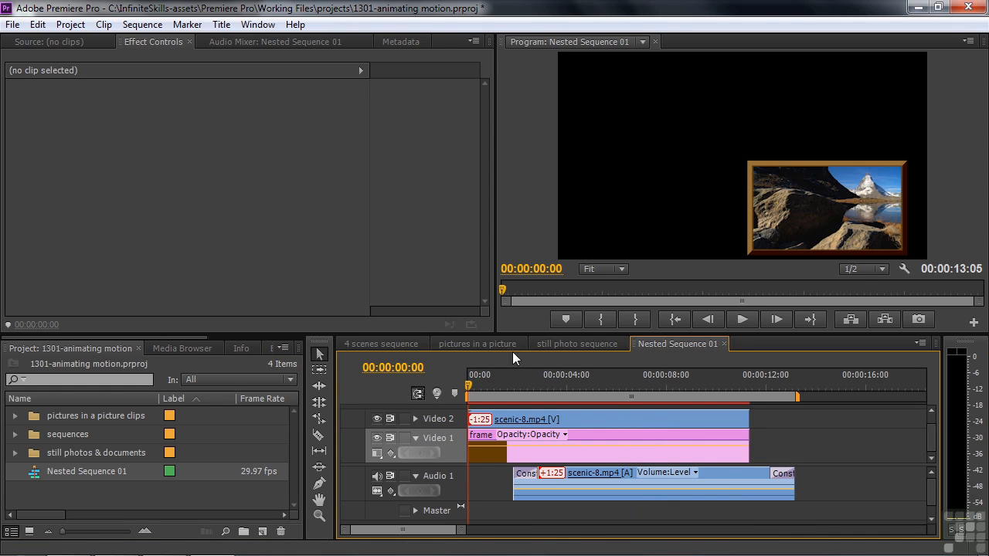
click(381, 344)
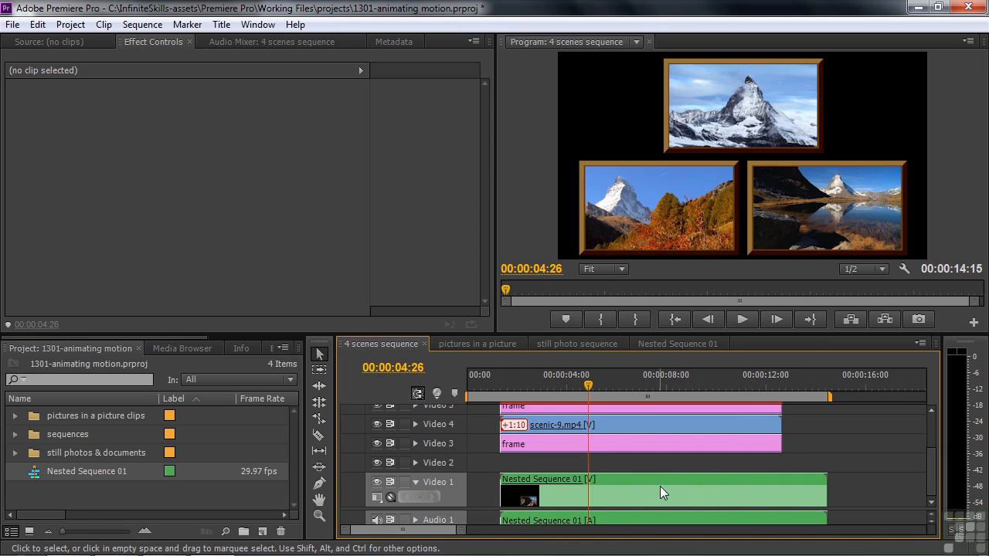
Enable Position keyframing for Nested Sequence 01 at 00:00:05:20 and move the playhead back to 00:00:03:14.
drag(584, 383, 550, 389)
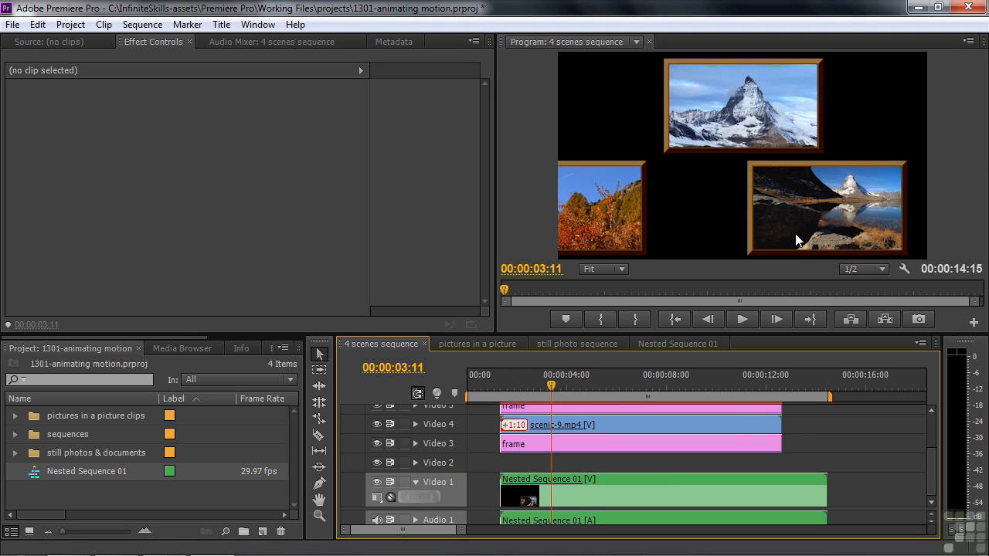
click(550, 485)
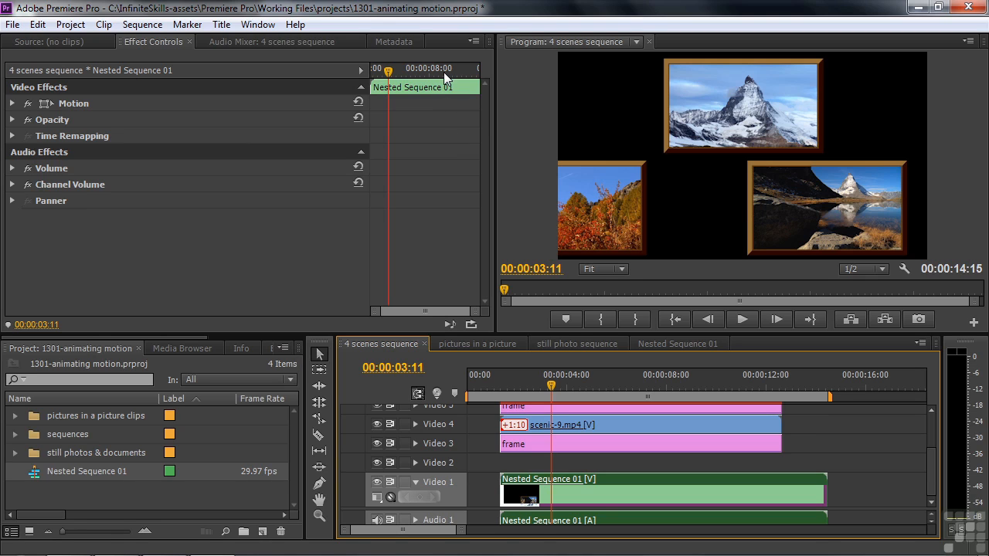
click(11, 103)
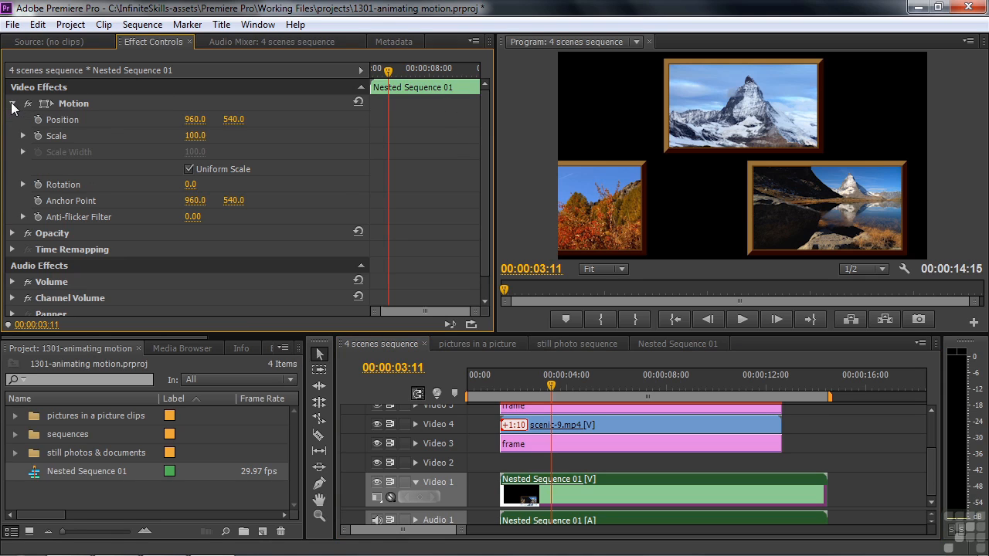
drag(552, 384, 581, 394)
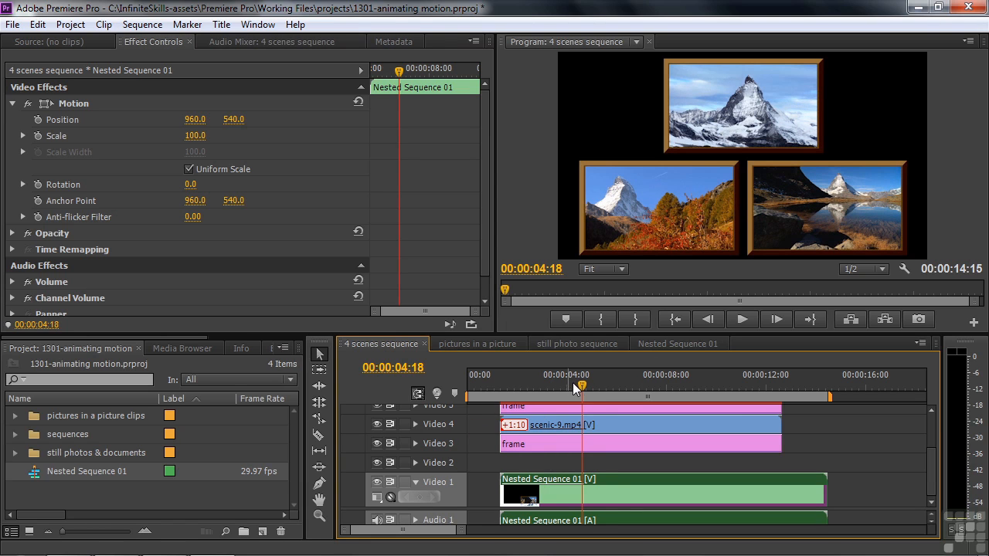
drag(577, 383, 605, 392)
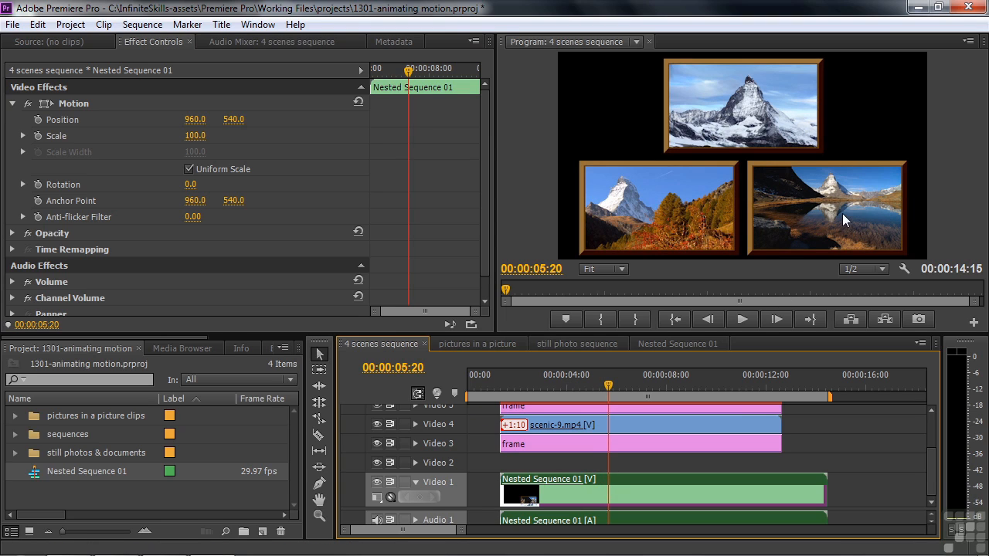
click(37, 120)
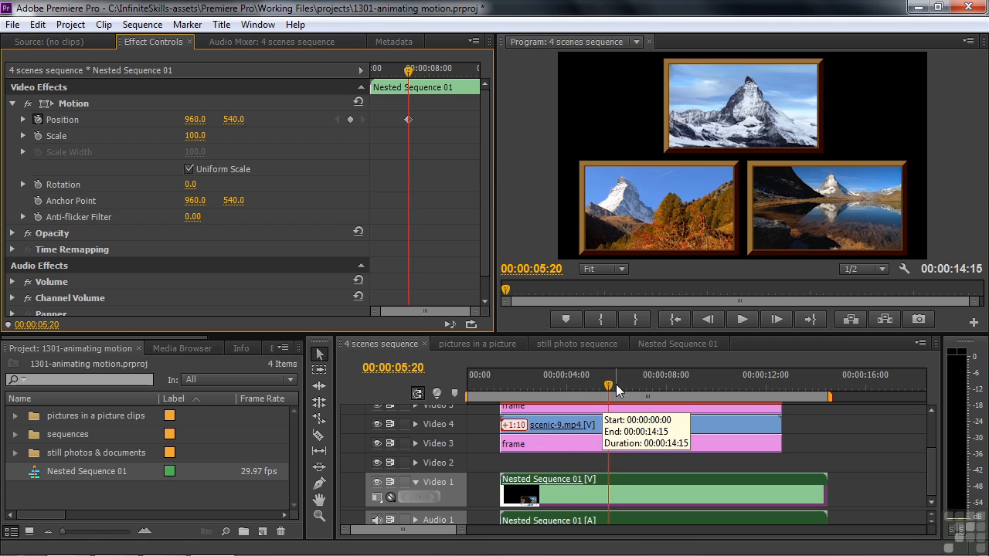
drag(610, 390, 556, 394)
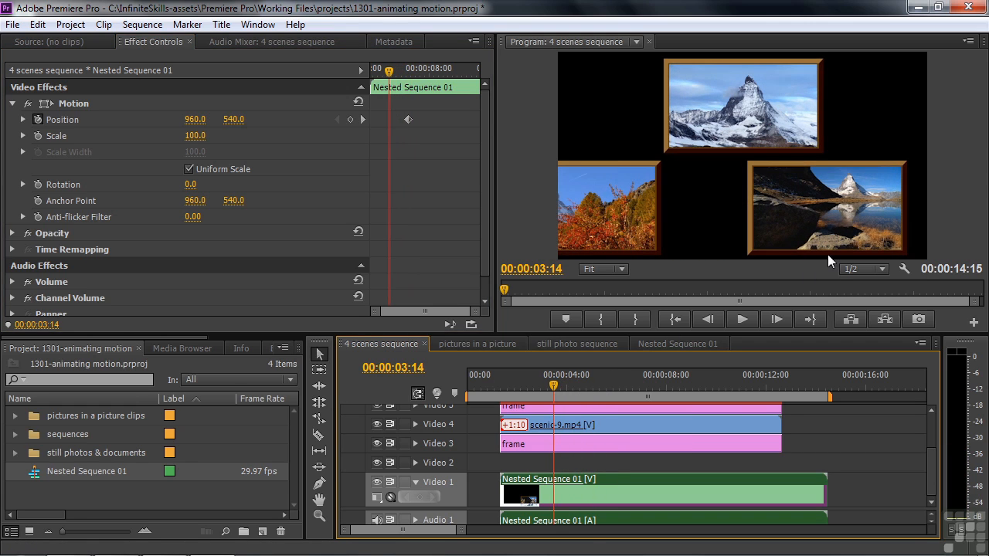
click(72, 110)
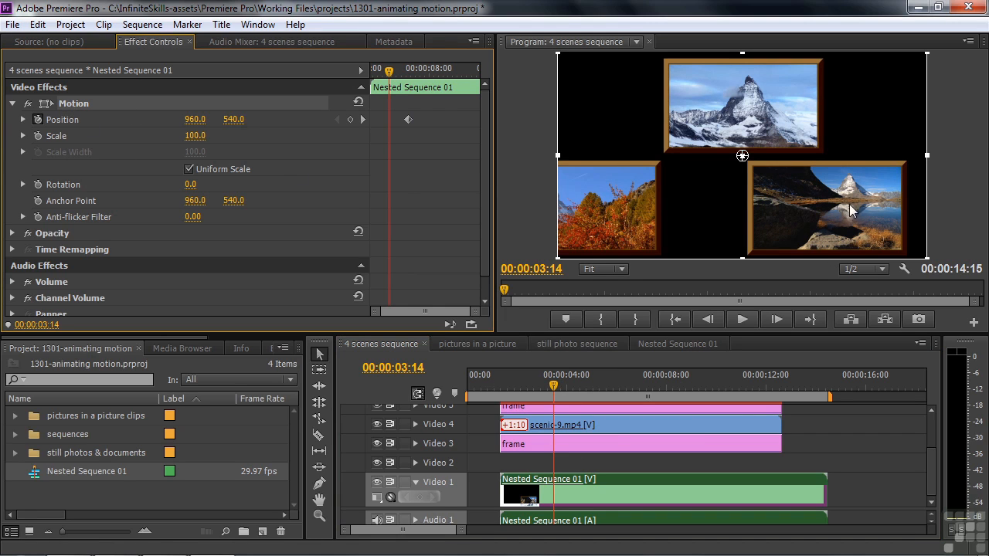
mouse_move(845, 210)
mouse_down()
mouse_move(845, 258)
mouse_move(850, 239)
mouse_move(825, 189)
mouse_move(825, 265)
mouse_move(828, 218)
mouse_up()
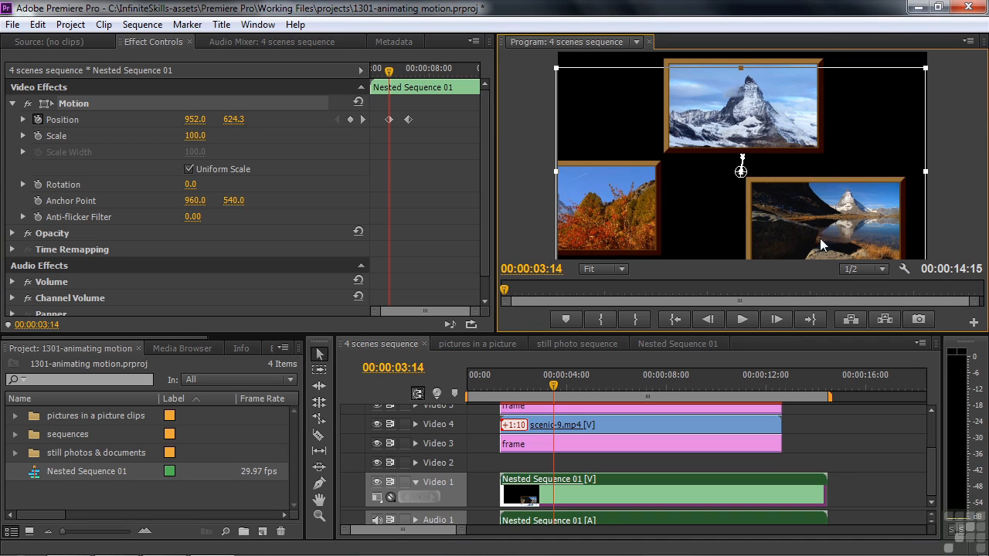
key(ctrl+z)
key(ctrl+z)
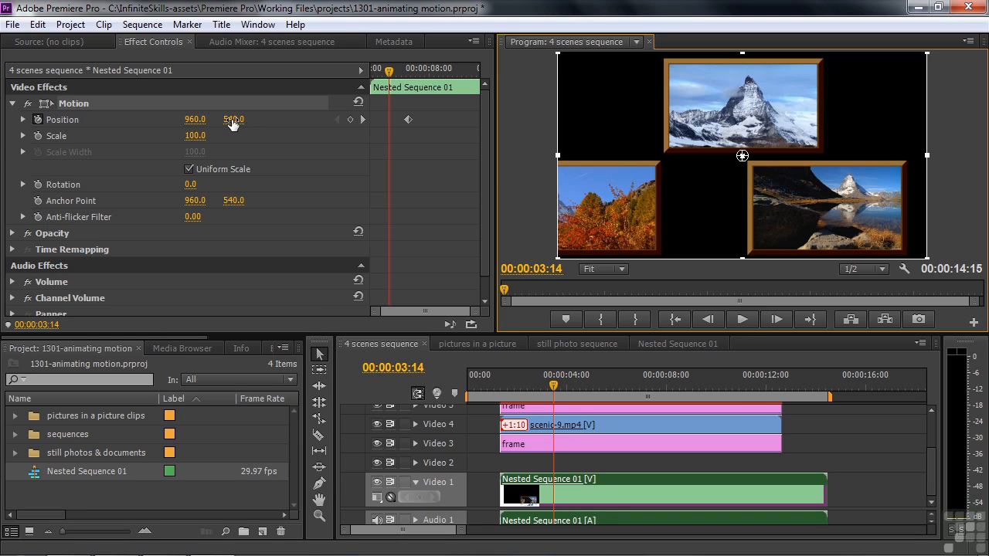
Set Nested Sequence 01's vertical Position to 1194.0 at 00:00:03:14, placing its picture below the image's lower edge.
drag(233, 124, 168, 124)
drag(742, 140, 742, 281)
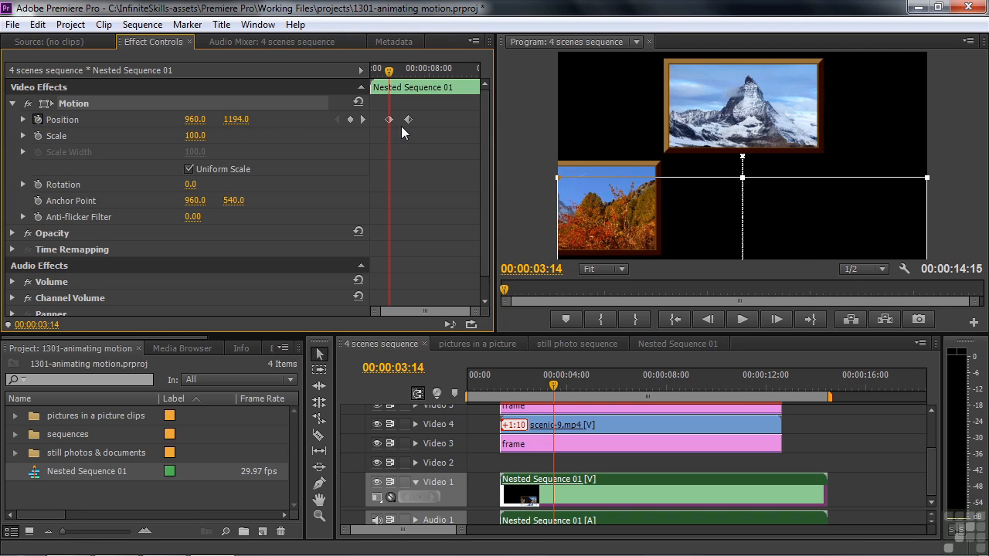
Apply temporal Ease Out to Nested Sequence 01's starting Position keyframe and Ease In to its ending Position keyframe.
right_click(388, 120)
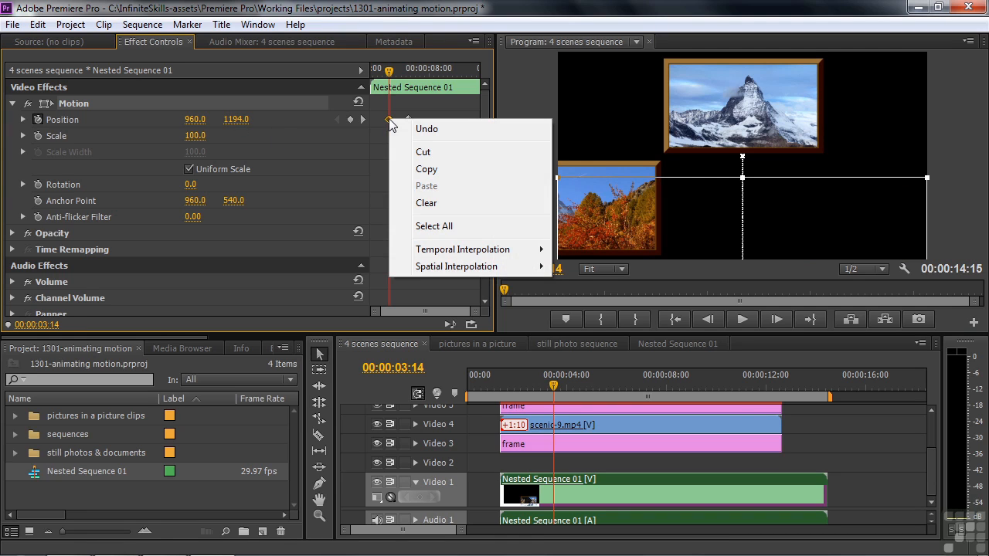
mouse_move(474, 258)
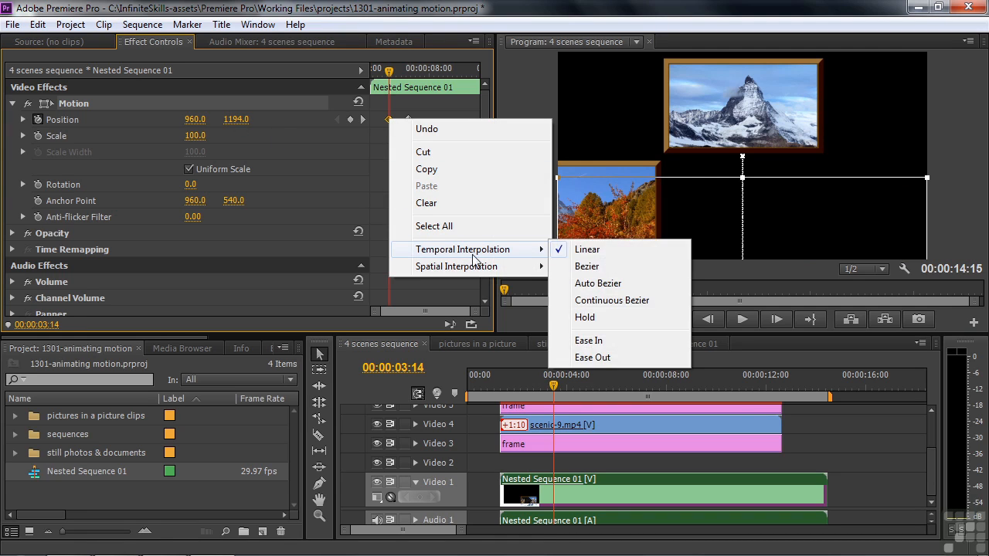
click(592, 357)
right_click(407, 120)
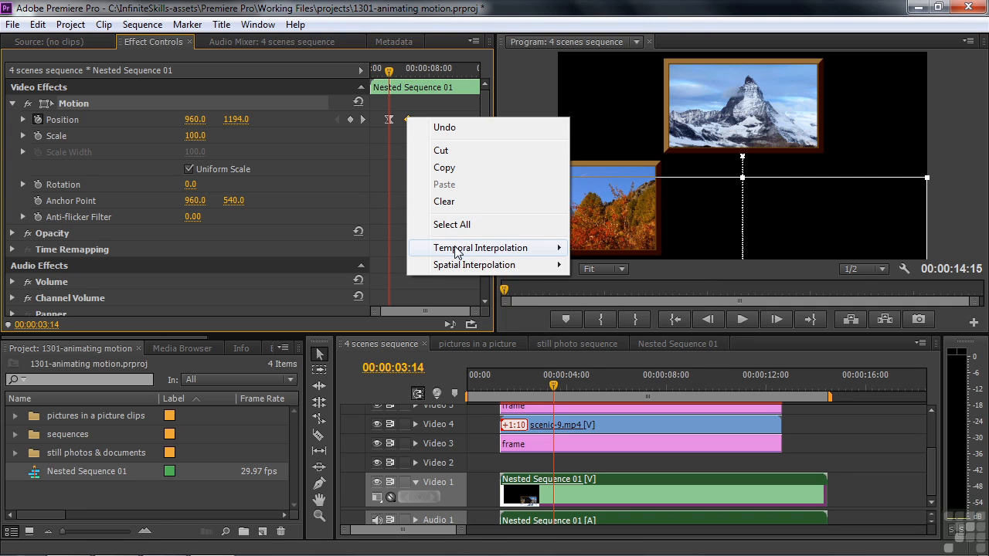
mouse_move(442, 248)
click(599, 341)
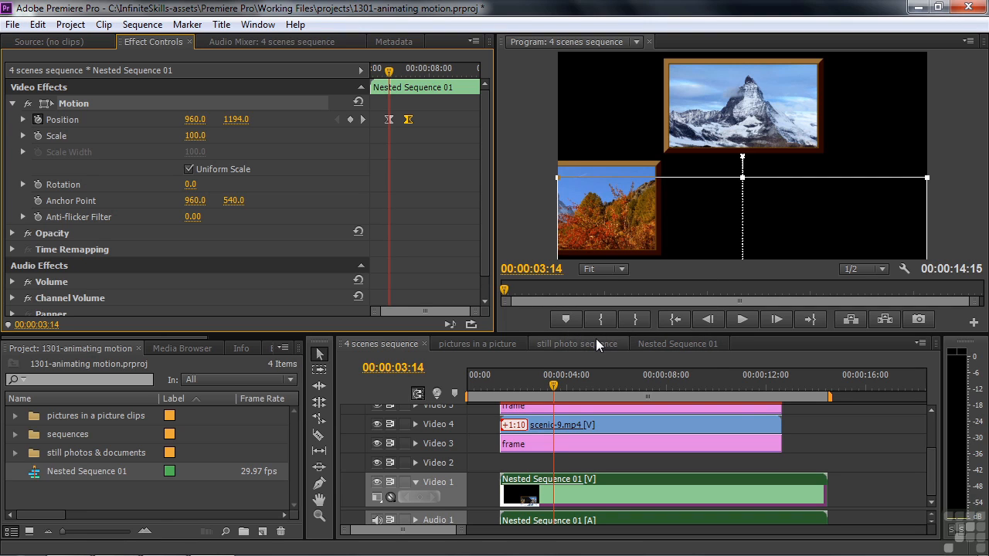
Play the 4 scenes sequence from near the start of its clips to check the nested picture's upward slide.
drag(551, 382, 497, 380)
key(space)
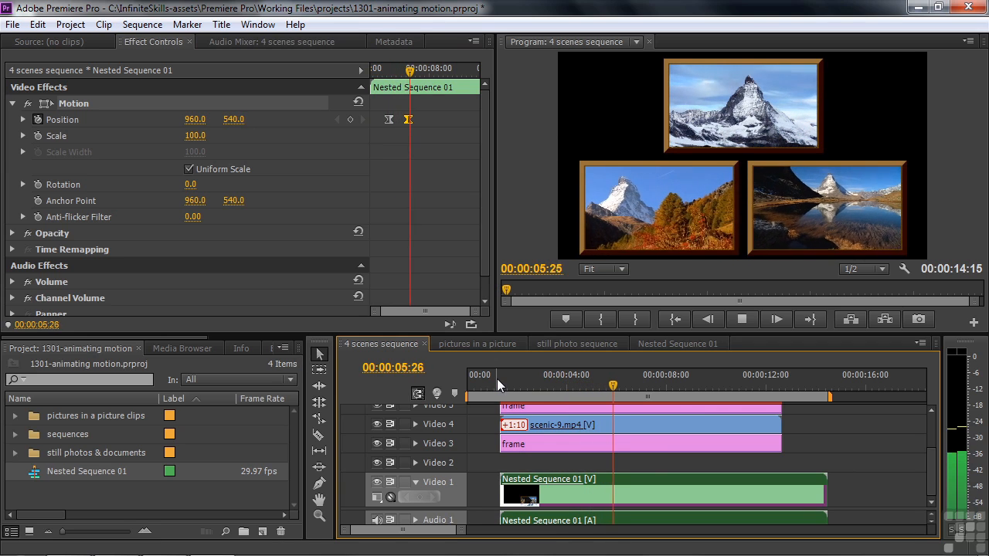
key(space)
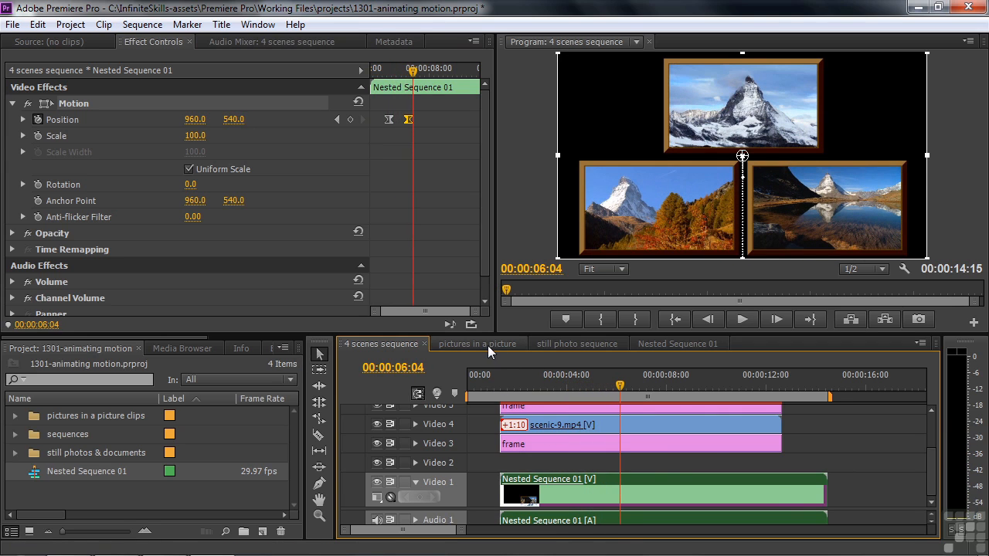
Play the pictures in a picture sequence from its beginning to check all three picture animations over the timelapse background.
click(487, 345)
drag(480, 375, 465, 388)
key(space)
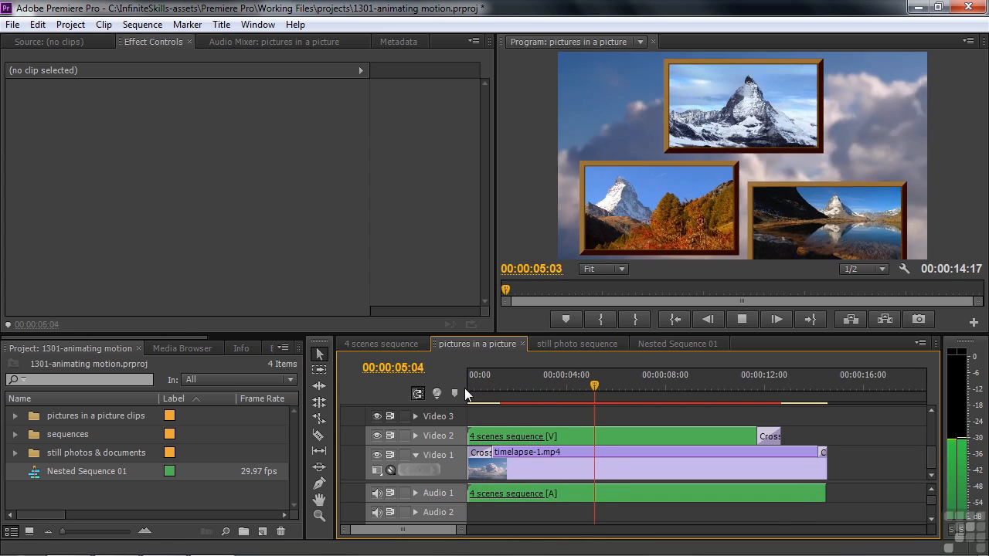
key(space)
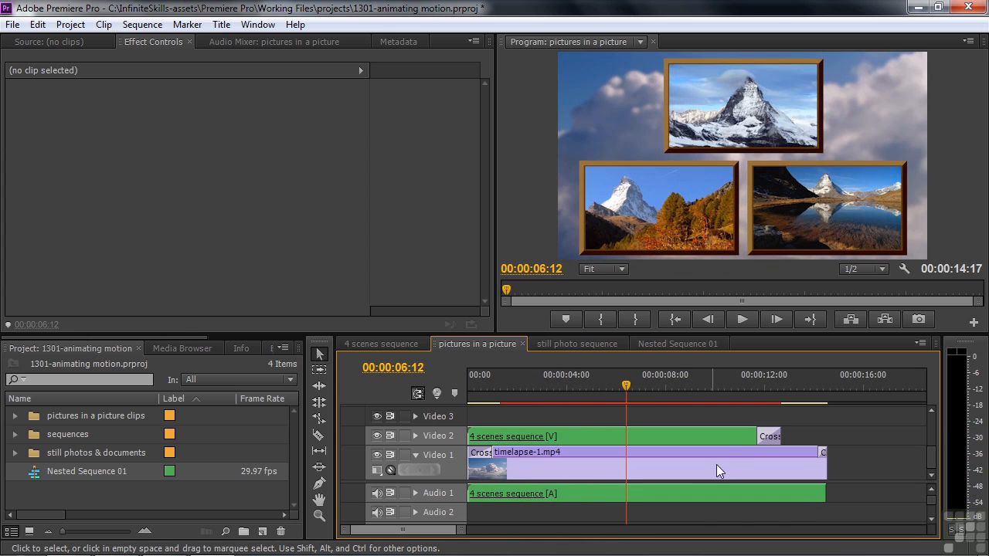